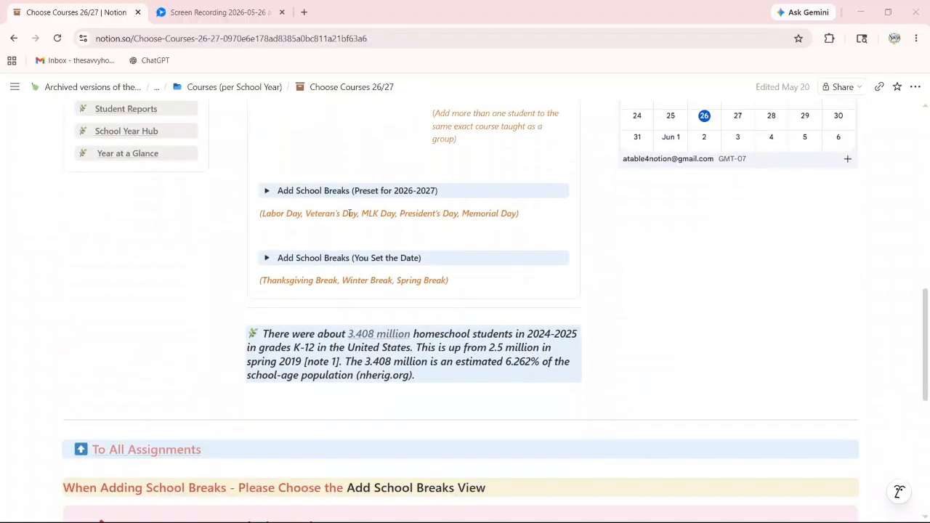
Step: Open the New Math Course page in the Courses 26/27 table and rename it "Thinkwell Algebra 1"
{"action": "scroll", "coordinate": [349, 213], "scroll_direction": "down", "scroll_amount": 4}
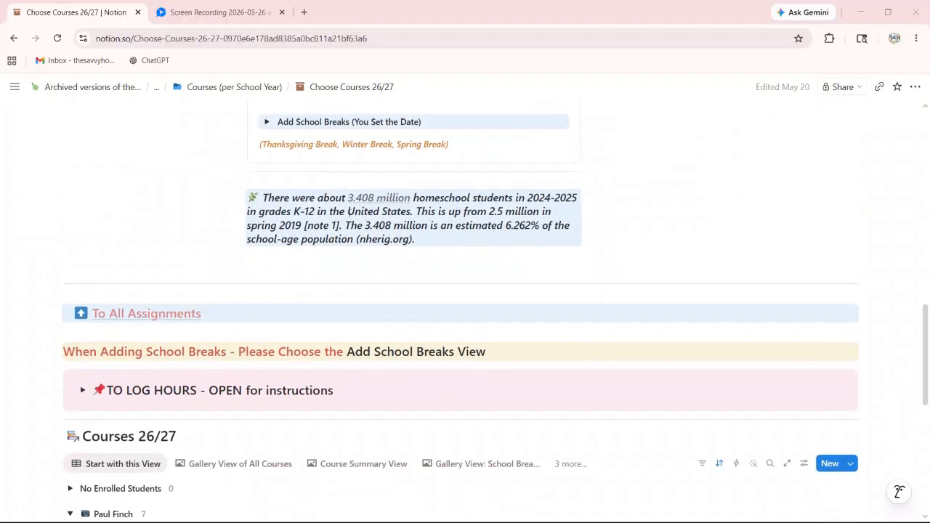
{"action": "scroll", "coordinate": [344, 212], "scroll_direction": "down", "scroll_amount": 2}
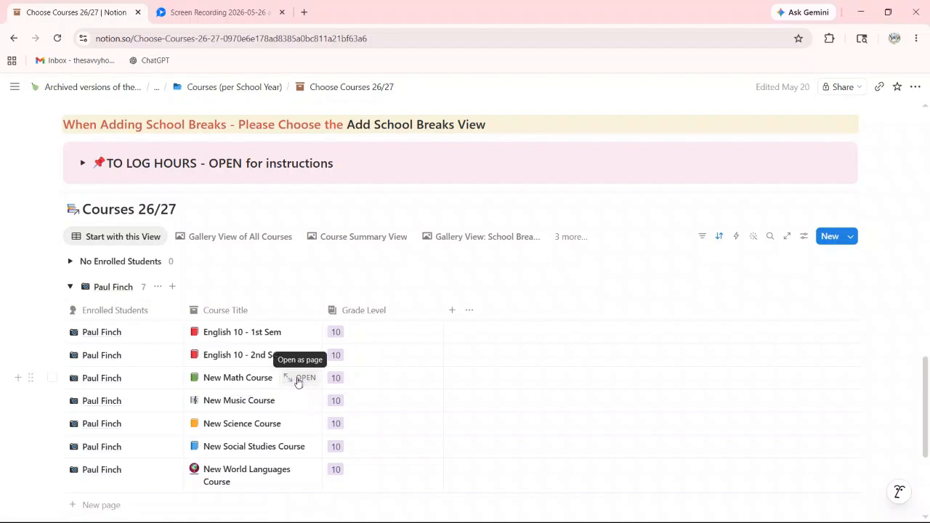
{"action": "left_click", "coordinate": [298, 380]}
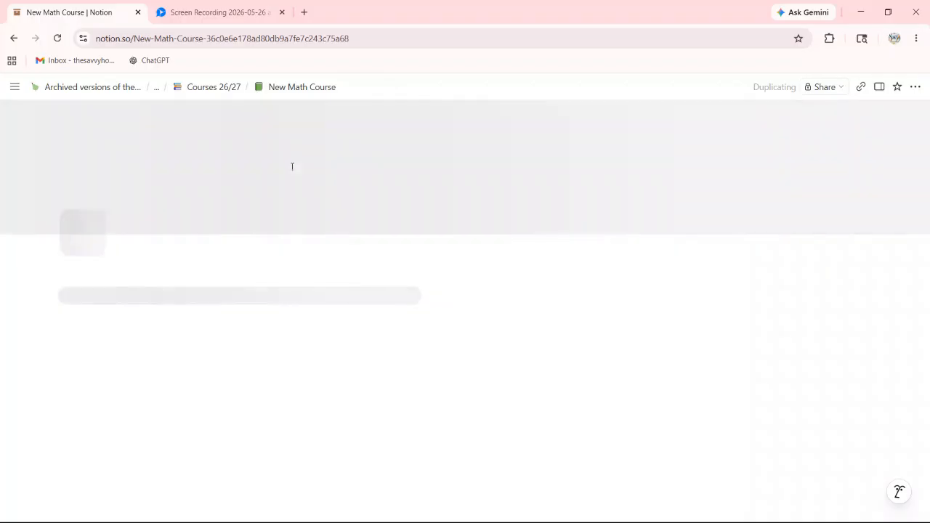
{"action": "scroll", "coordinate": [260, 262], "scroll_direction": "down", "scroll_amount": 1}
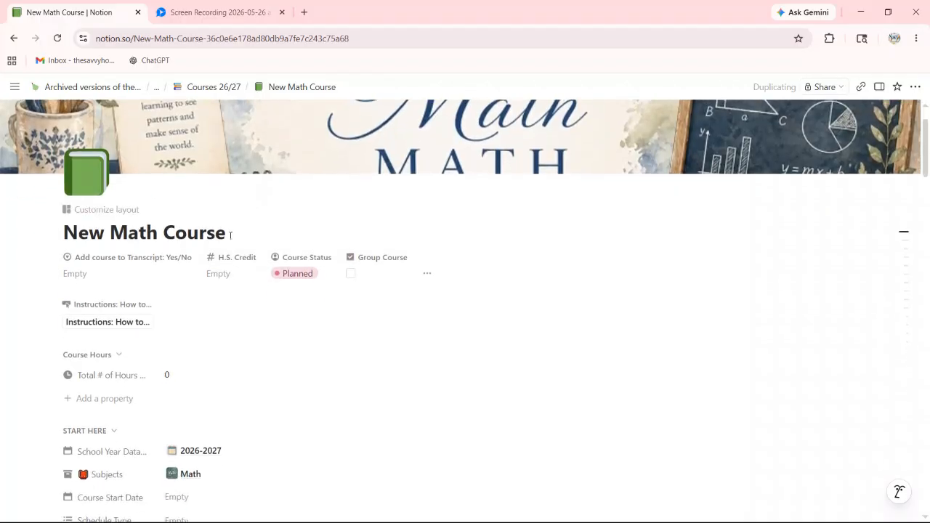
{"action": "left_click_drag", "start_coordinate": [233, 231], "coordinate": [64, 231]}
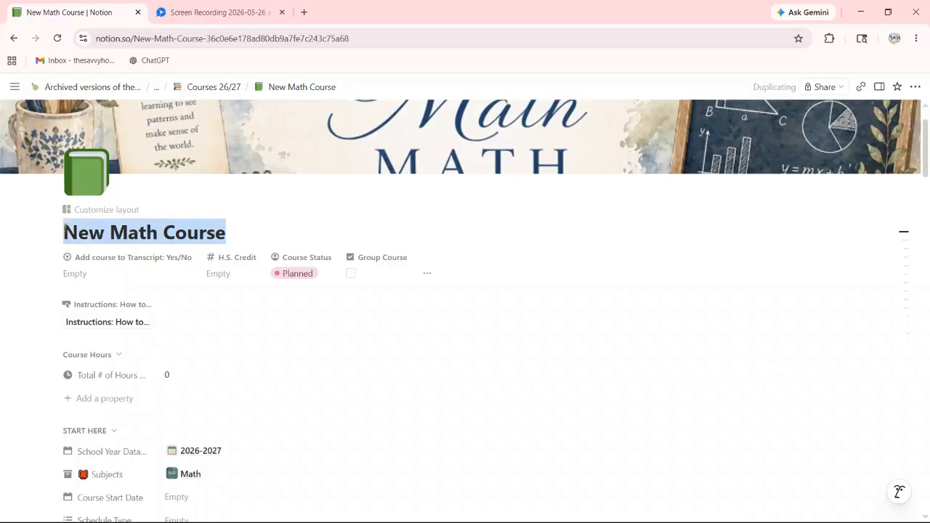
{"action": "type", "text": "Thinkwell Algebra"}
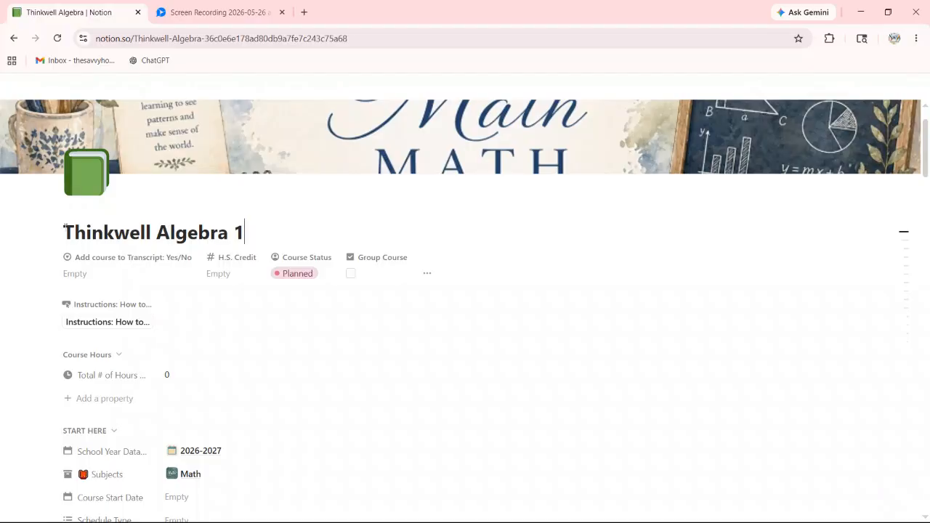
{"action": "type", "text": " 1"}
Step: Set Add course to Transcript to Yes and H.S. Credit to 0.5
{"action": "left_click", "coordinate": [107, 274]}
{"action": "left_click", "coordinate": [114, 329]}
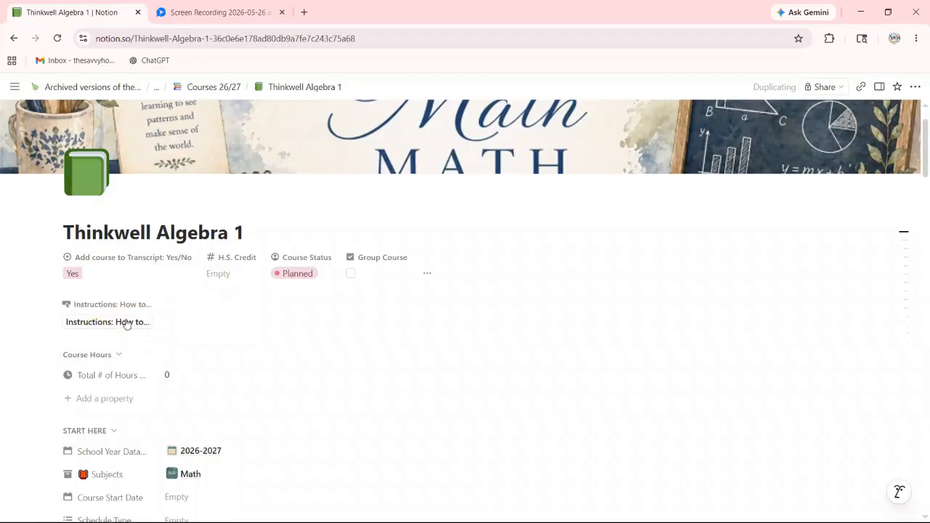
{"action": "left_click", "coordinate": [228, 281]}
{"action": "type", "text": "0"}
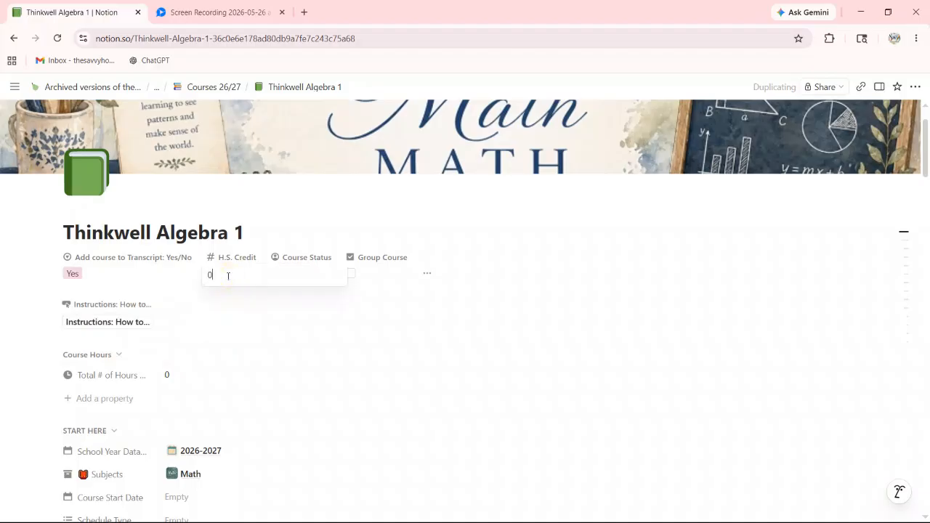
{"action": "type", "text": ".5"}
Step: Append "- 1st Sem" to the end of the course title
{"action": "left_click", "coordinate": [283, 231]}
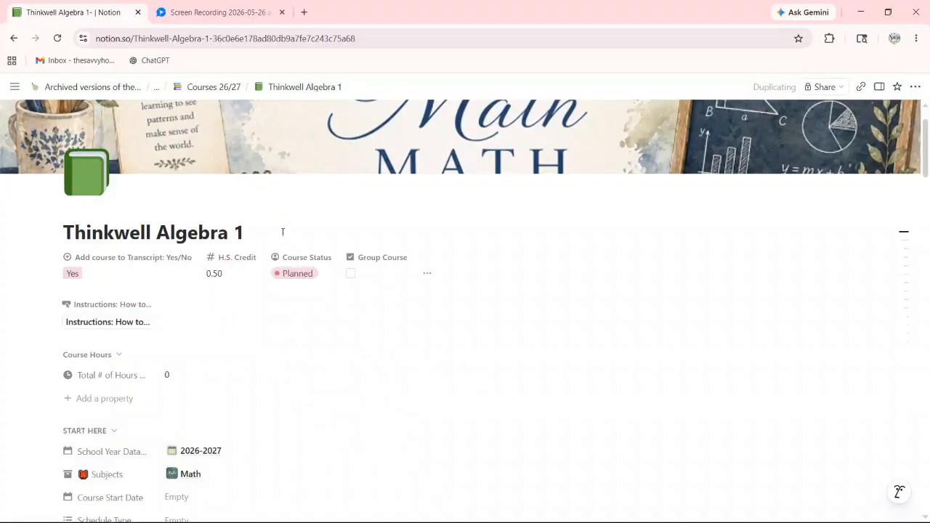
{"action": "type", "text": "- 1st Sem"}
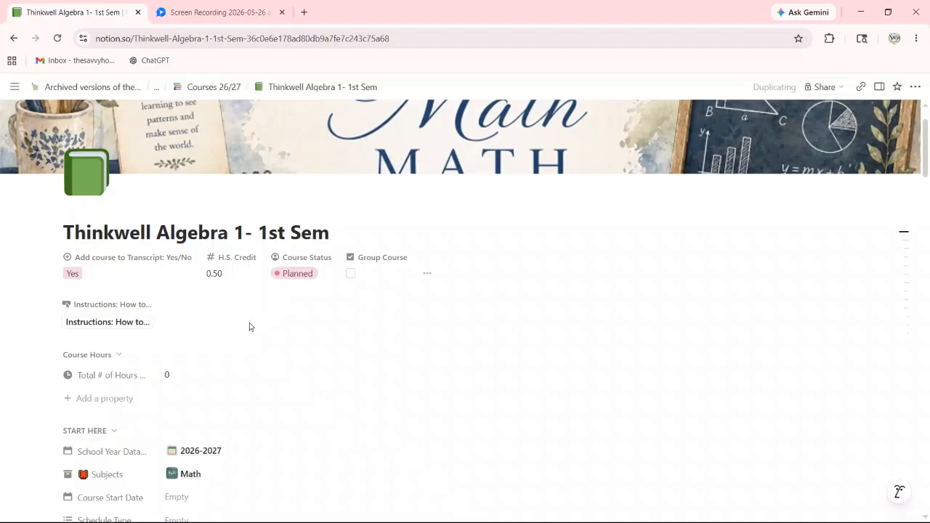
Step: Set the Course Start Date to May 18, 2026
{"action": "scroll", "coordinate": [240, 324], "scroll_direction": "down", "scroll_amount": 2}
{"action": "scroll", "coordinate": [238, 324], "scroll_direction": "down", "scroll_amount": 2}
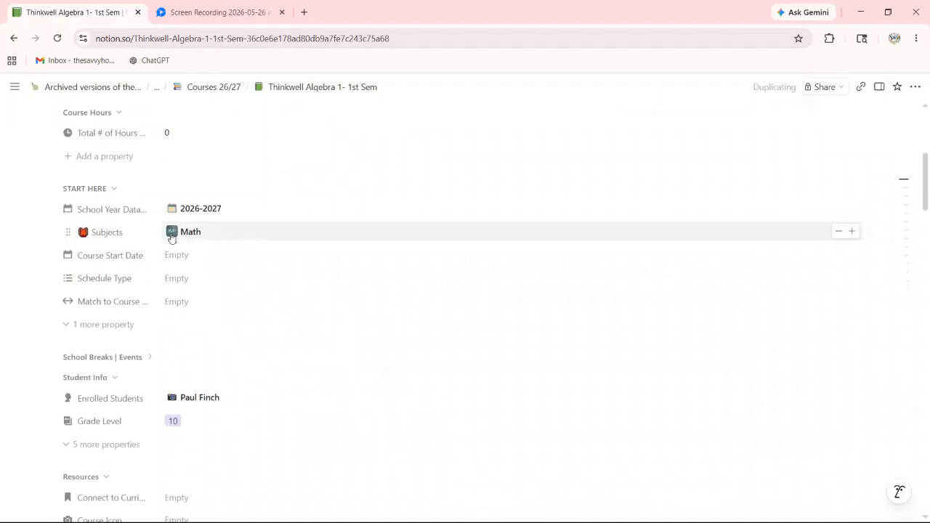
{"action": "left_click", "coordinate": [174, 255]}
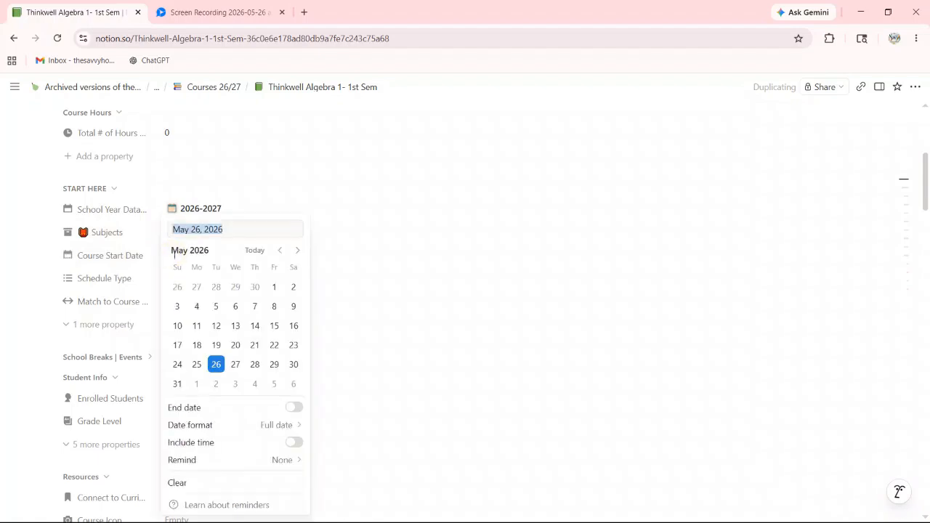
{"action": "left_click", "coordinate": [197, 346]}
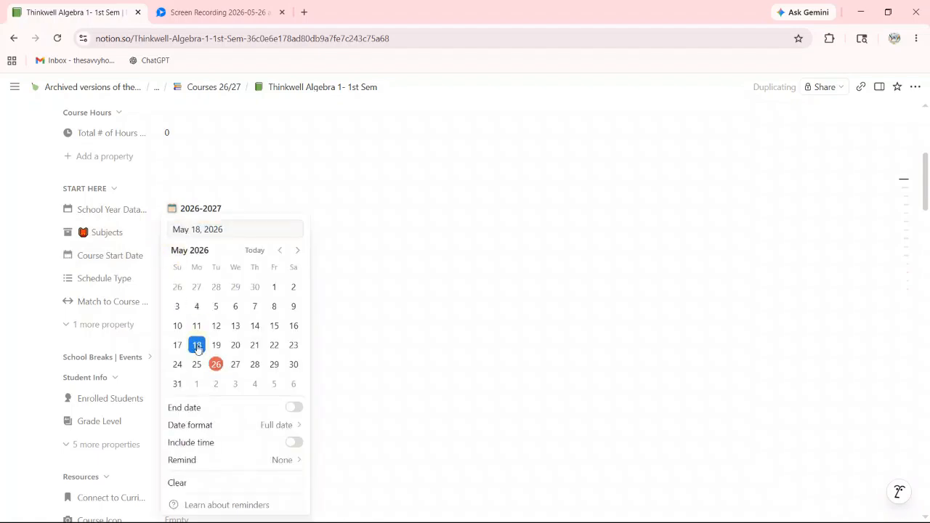
{"action": "left_click", "coordinate": [268, 136]}
Step: Set the course's Schedule Type to Mon, Tue, Wed, Thu and Fri
{"action": "left_click", "coordinate": [184, 281]}
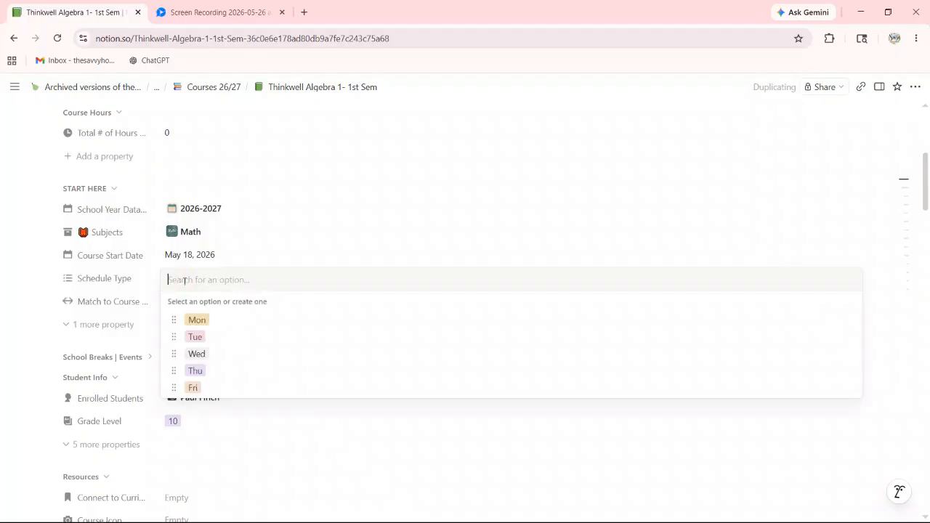
{"action": "left_click", "coordinate": [203, 320]}
{"action": "left_click", "coordinate": [208, 338]}
{"action": "left_click", "coordinate": [204, 355]}
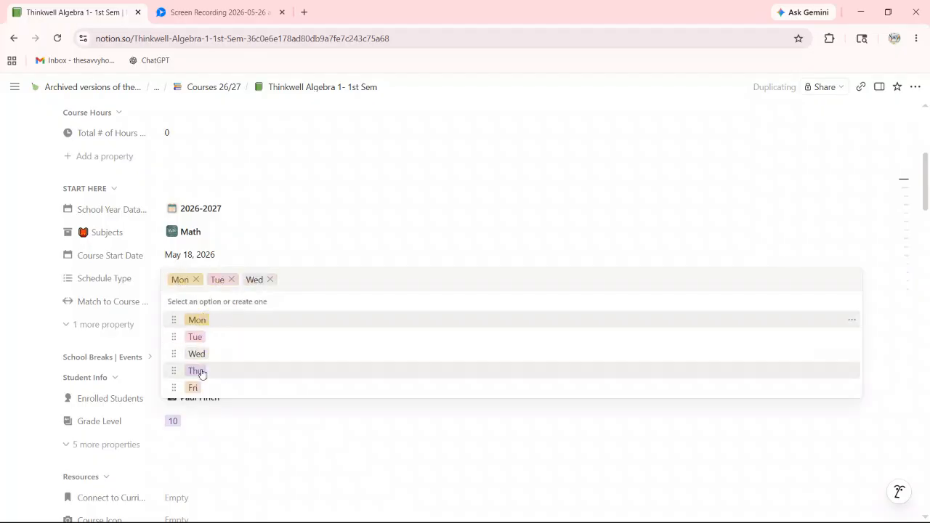
{"action": "left_click", "coordinate": [198, 371]}
{"action": "left_click", "coordinate": [194, 386]}
{"action": "left_click", "coordinate": [152, 291]}
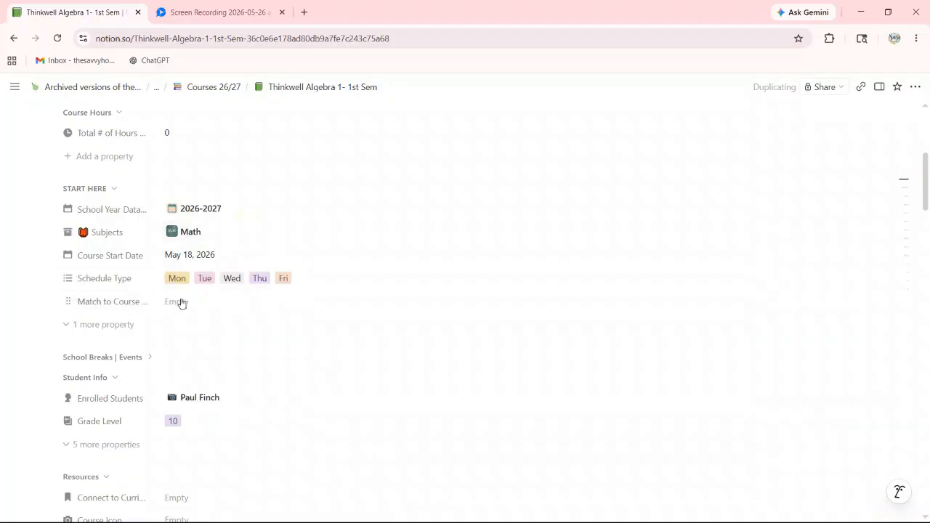
Step: Match the course to the capitalized "Math 10" entry in the Parent's Master Schedule
{"action": "left_click", "coordinate": [181, 303]}
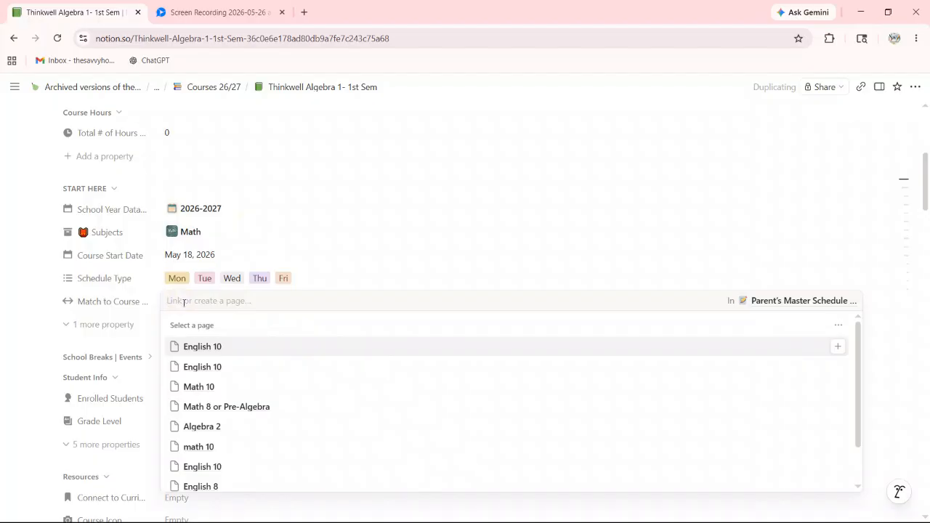
{"action": "left_click", "coordinate": [199, 386]}
{"action": "left_click", "coordinate": [298, 196]}
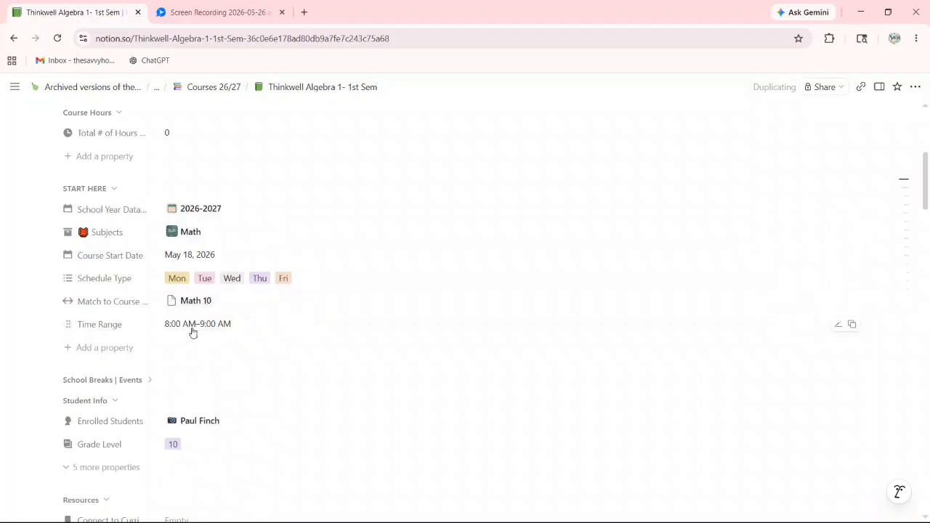
Step: Examine the linked Math 10 schedule entry for its days, times and assigned student
{"action": "left_click", "coordinate": [195, 301]}
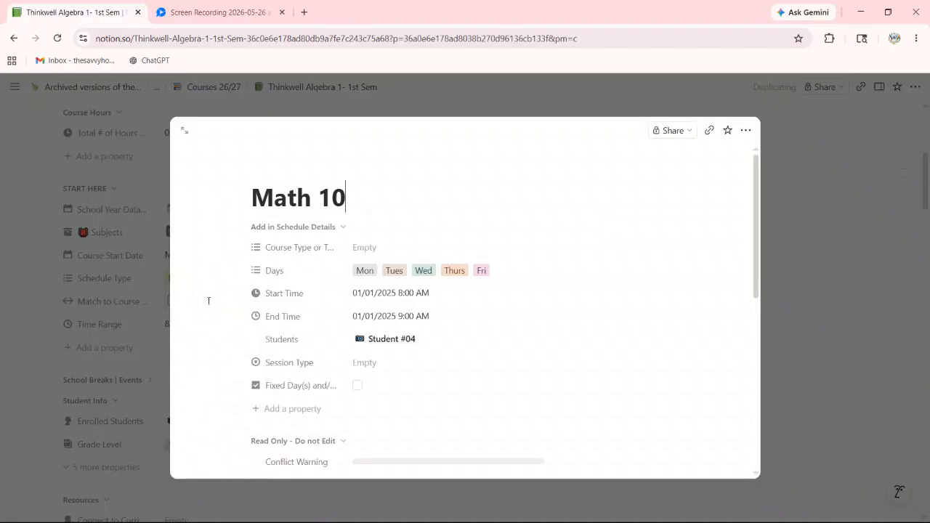
{"action": "left_click", "coordinate": [37, 197]}
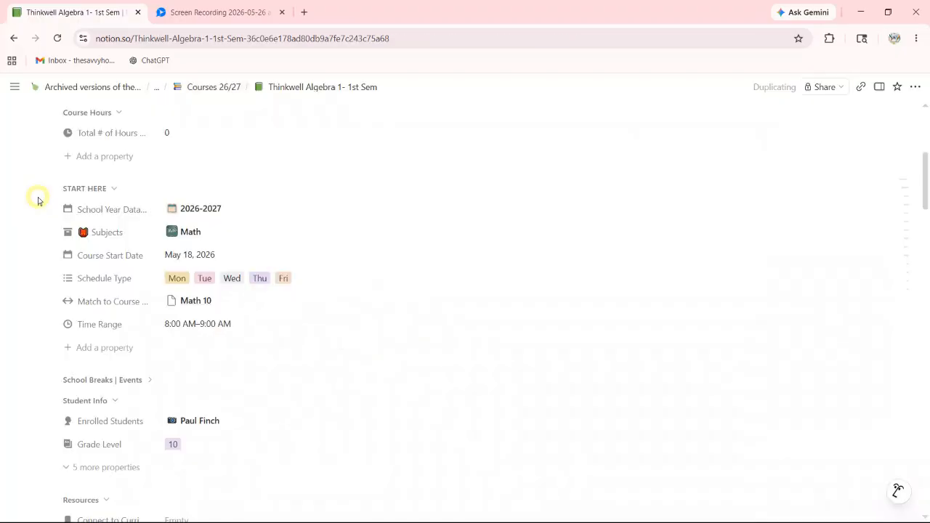
{"action": "left_click", "coordinate": [196, 301]}
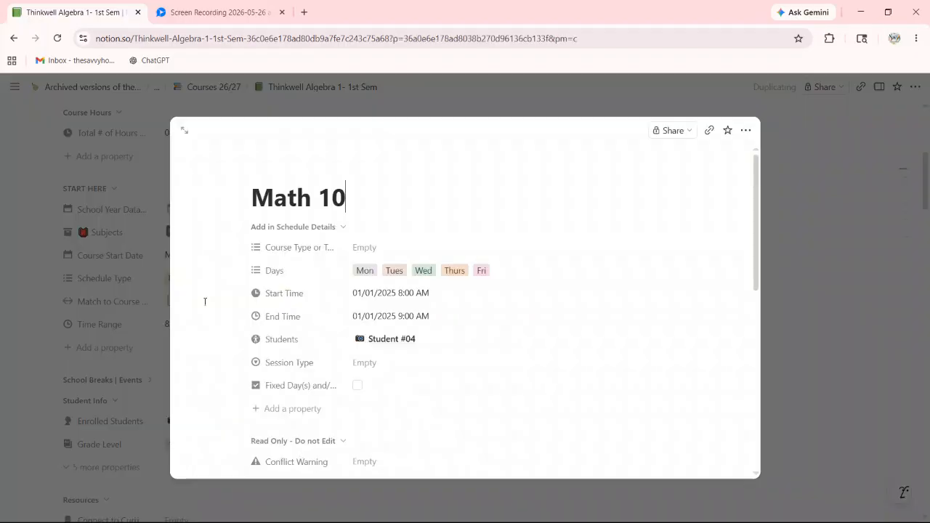
{"action": "left_click", "coordinate": [21, 197]}
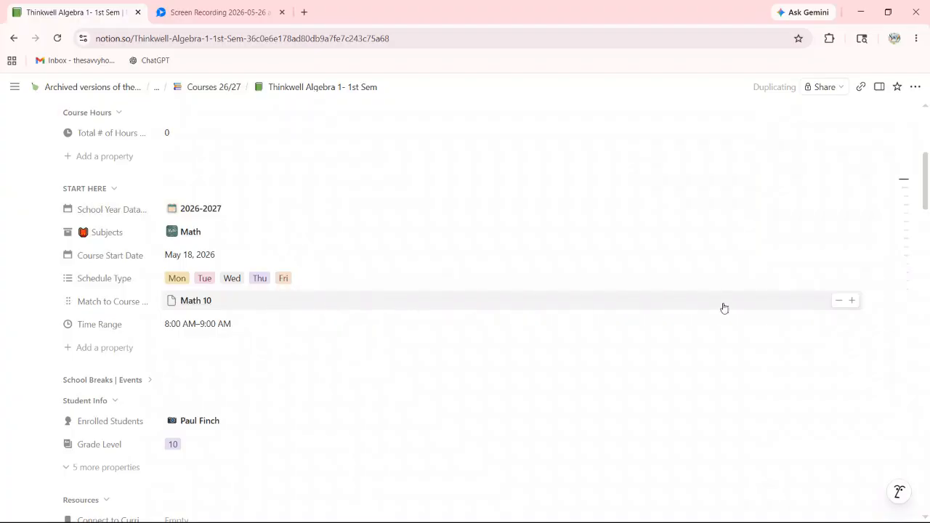
Step: Replace the matched schedule entry with the lowercase "math 10" entry
{"action": "left_click", "coordinate": [841, 302]}
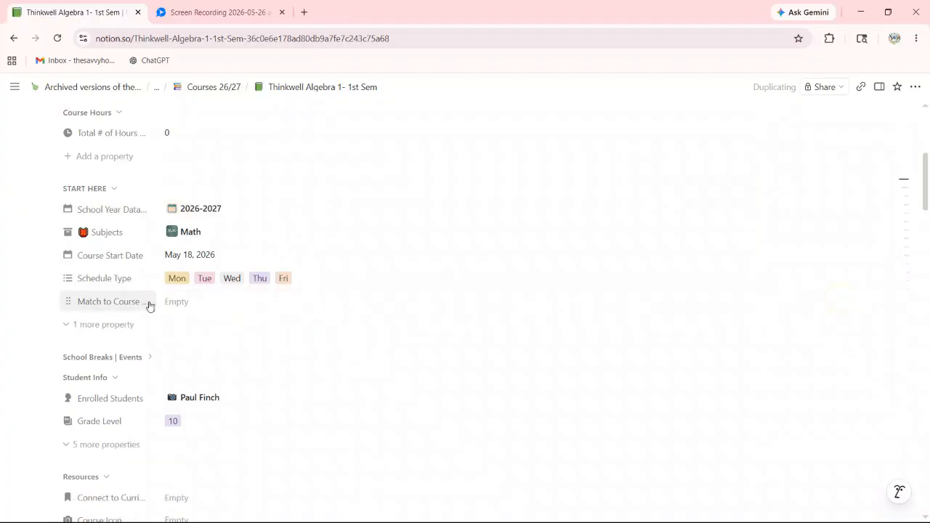
{"action": "left_click", "coordinate": [177, 305]}
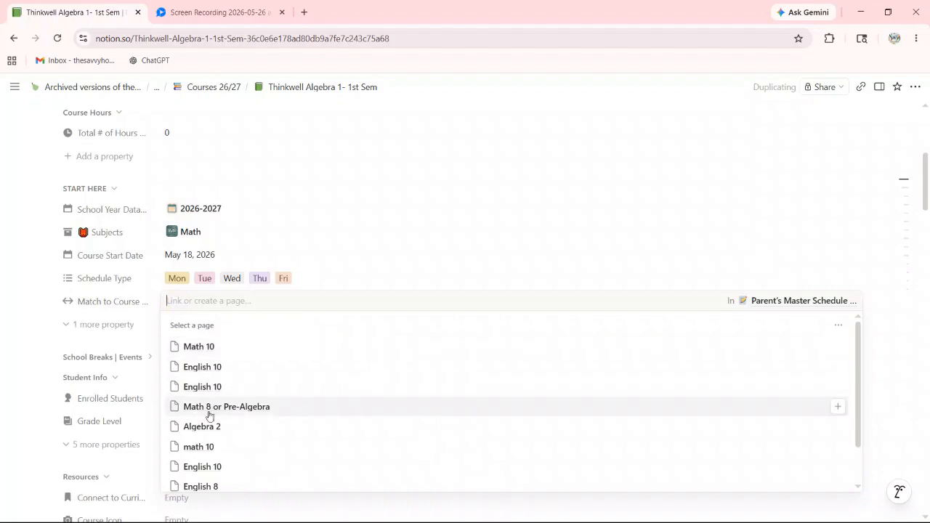
{"action": "scroll", "coordinate": [218, 454], "scroll_direction": "down", "scroll_amount": 1}
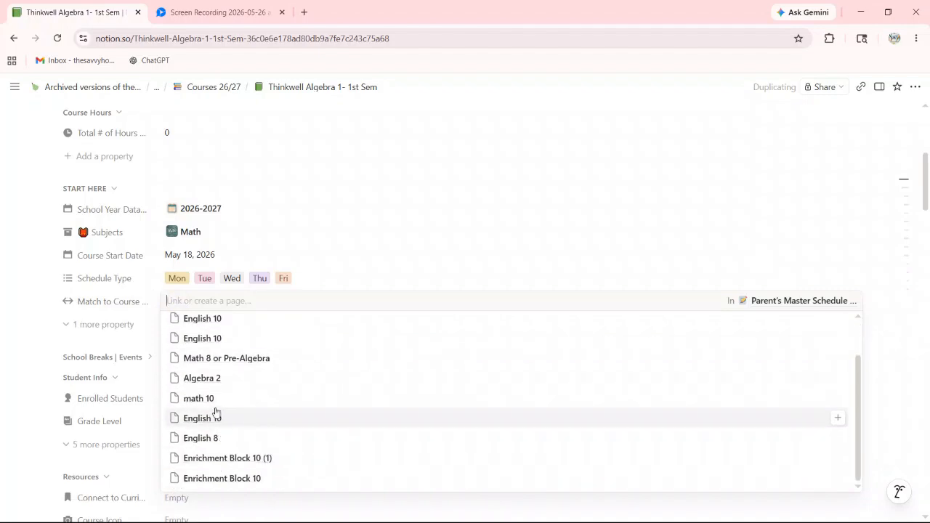
{"action": "scroll", "coordinate": [210, 398], "scroll_direction": "up", "scroll_amount": 1}
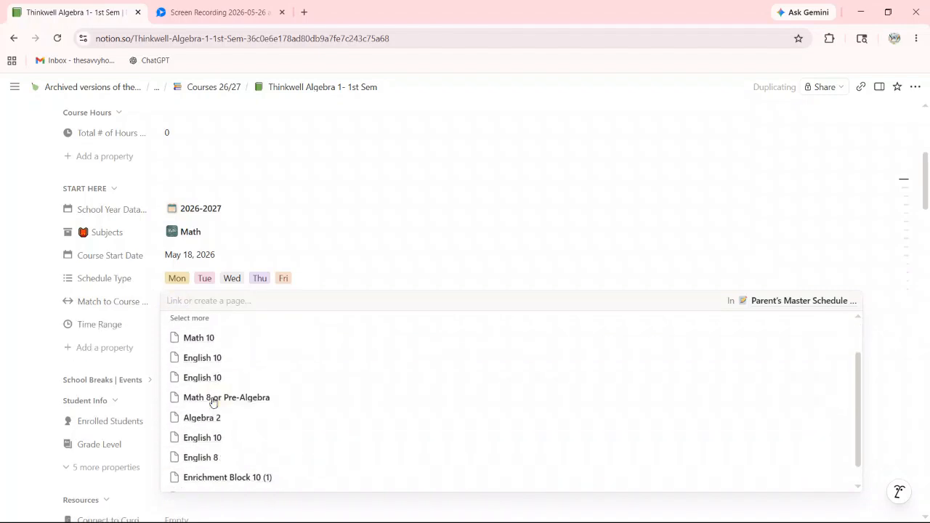
{"action": "left_click", "coordinate": [316, 203]}
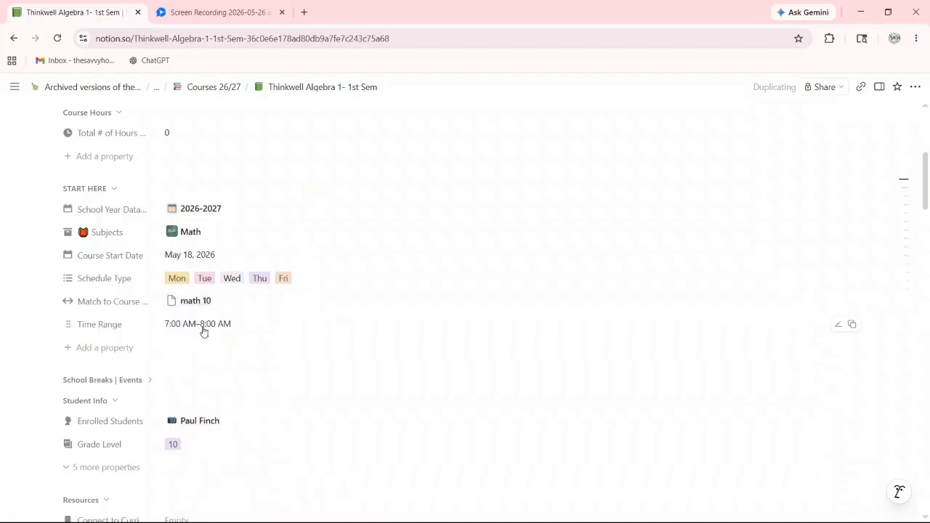
Step: Connect the course to the Thinkwell Algebra I page in Curriculum Resources
{"action": "scroll", "coordinate": [200, 320], "scroll_direction": "down", "scroll_amount": 3}
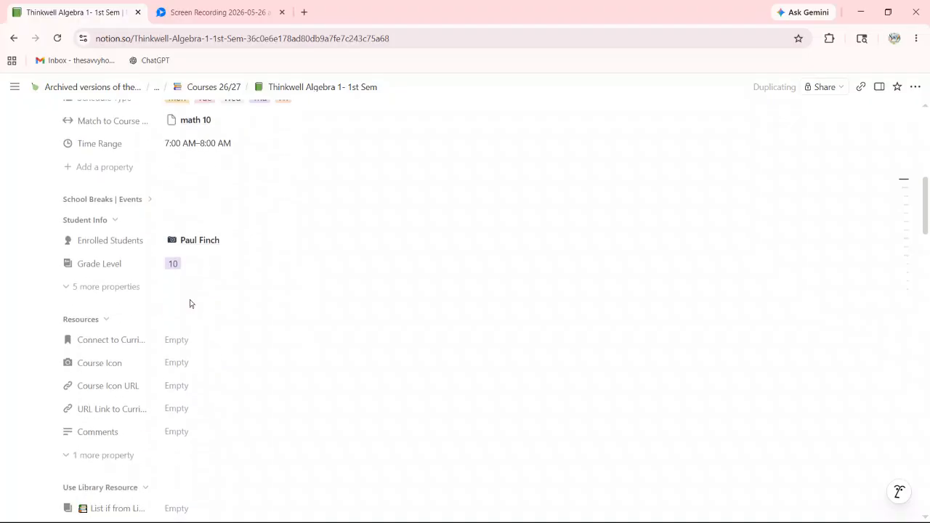
{"action": "scroll", "coordinate": [172, 209], "scroll_direction": "down", "scroll_amount": 2}
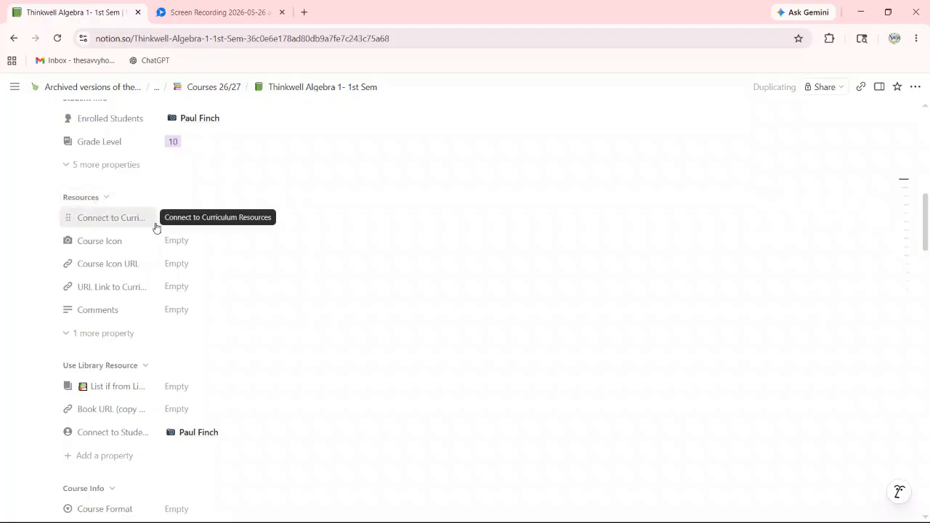
{"action": "left_click", "coordinate": [182, 219]}
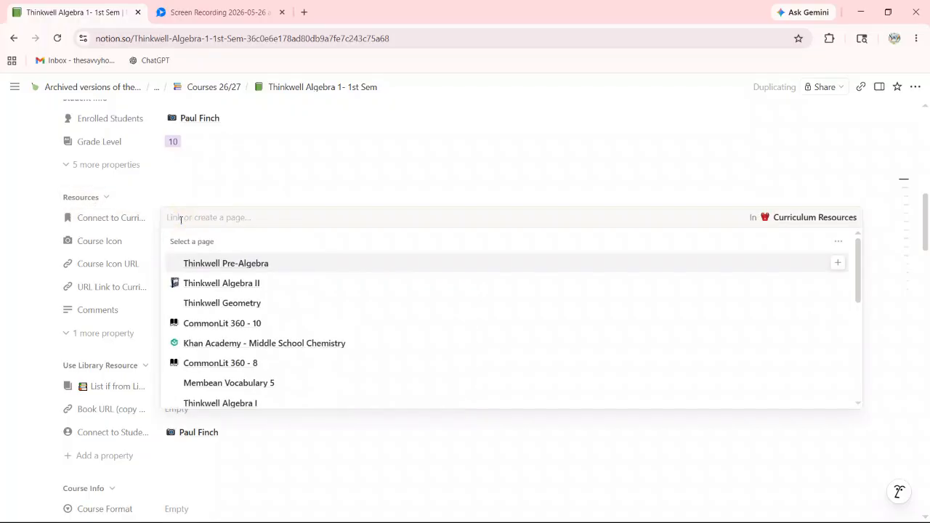
{"action": "scroll", "coordinate": [218, 291], "scroll_direction": "down", "scroll_amount": 2}
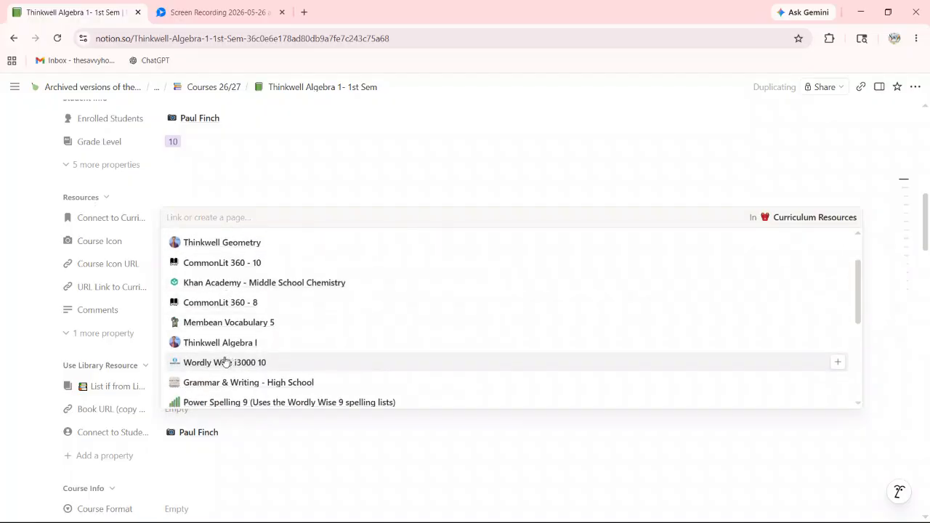
{"action": "scroll", "coordinate": [221, 344], "scroll_direction": "up", "scroll_amount": 1}
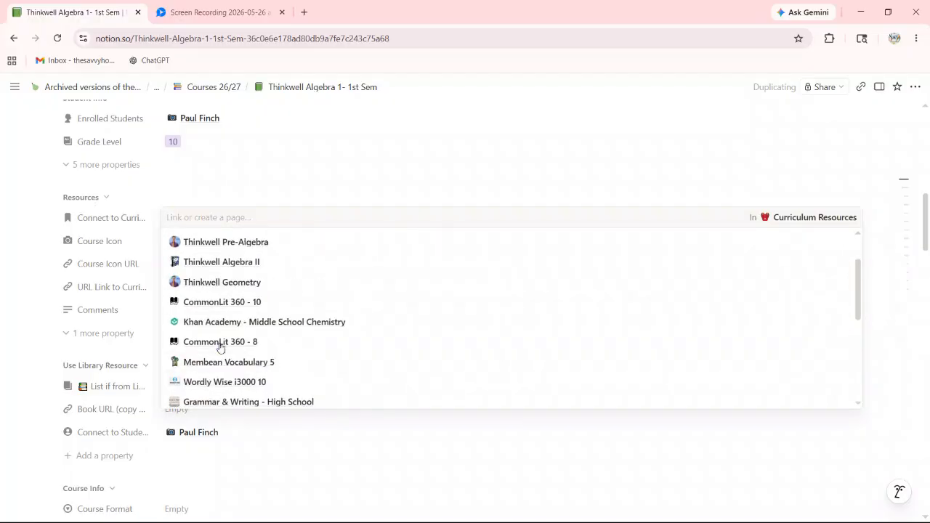
{"action": "left_click", "coordinate": [224, 158]}
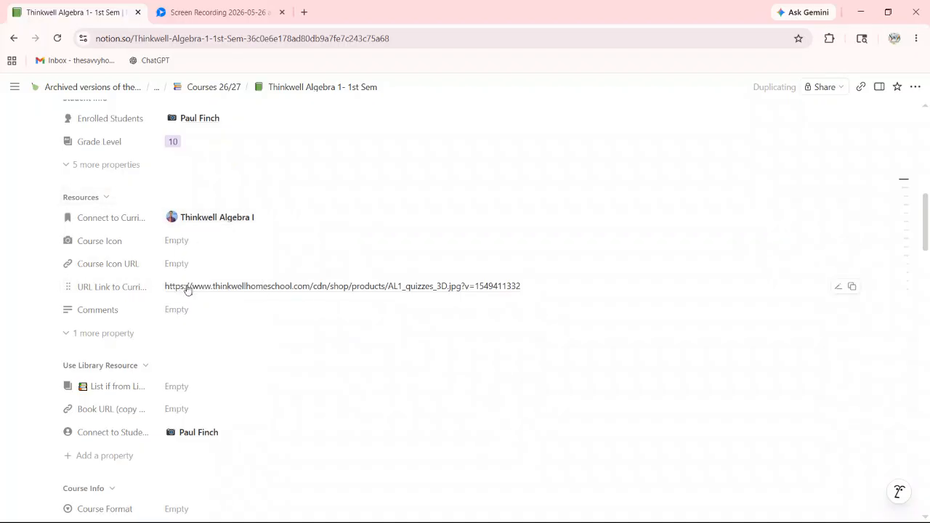
Step: Copy the link address from the course's curriculum URL property and return to the page's icon
{"action": "right_click", "coordinate": [228, 287]}
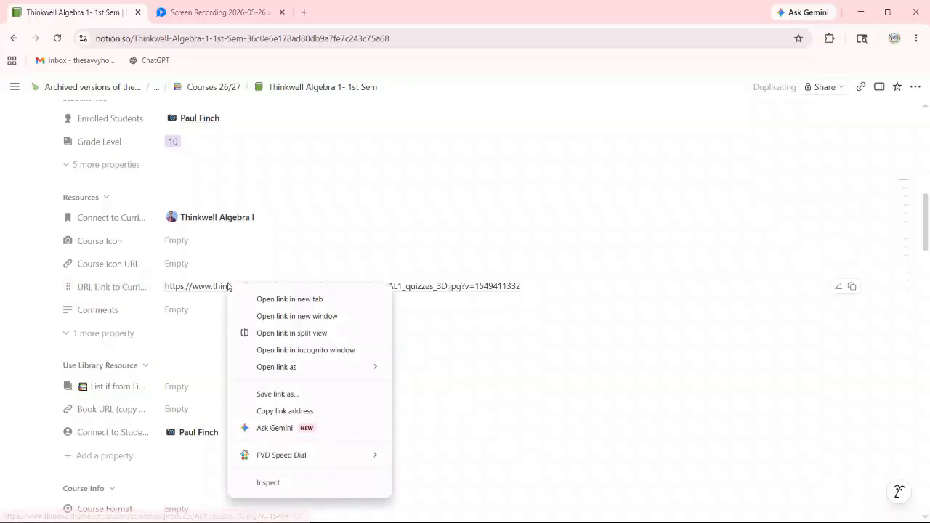
{"action": "left_click", "coordinate": [278, 411]}
{"action": "scroll", "coordinate": [280, 412], "scroll_direction": "up", "scroll_amount": 10}
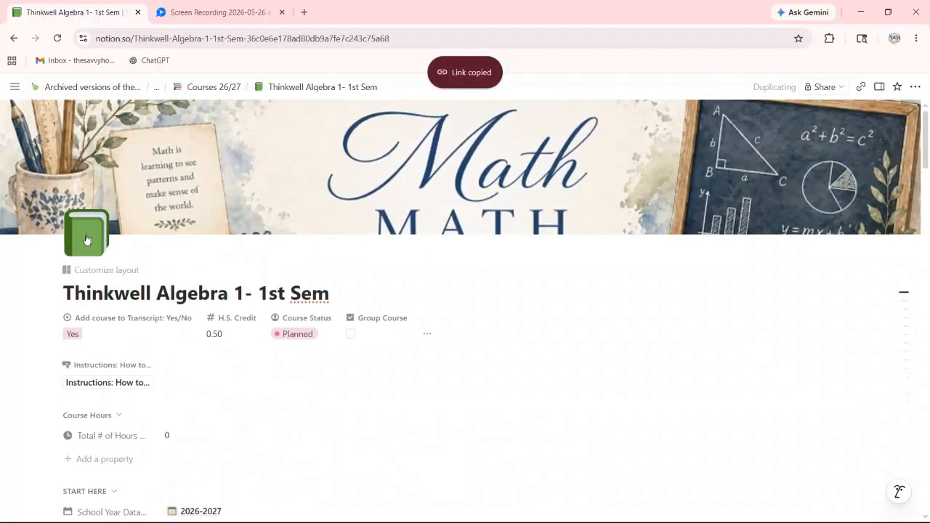
Step: Replace the page's book icon with the image from the copied curriculum link and save it
{"action": "left_click", "coordinate": [91, 241]}
{"action": "left_click", "coordinate": [89, 272]}
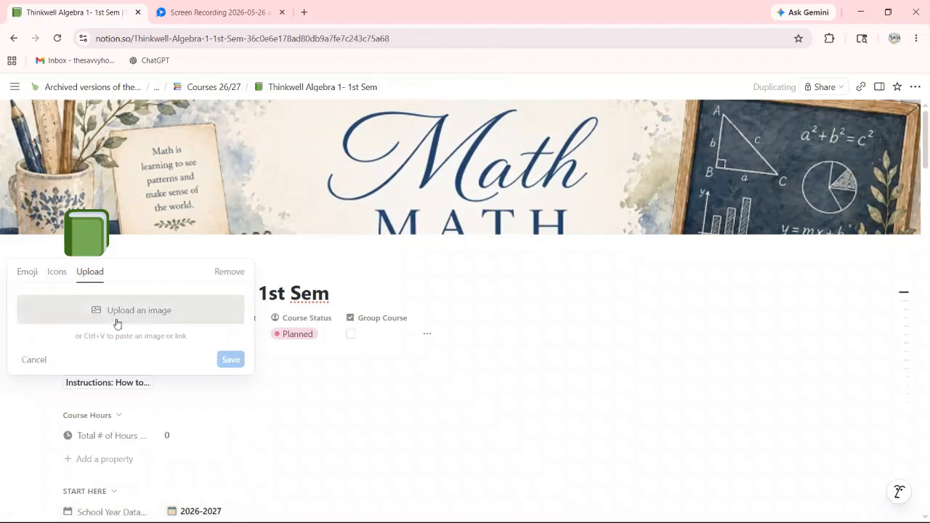
{"action": "key", "text": "ctrl+v"}
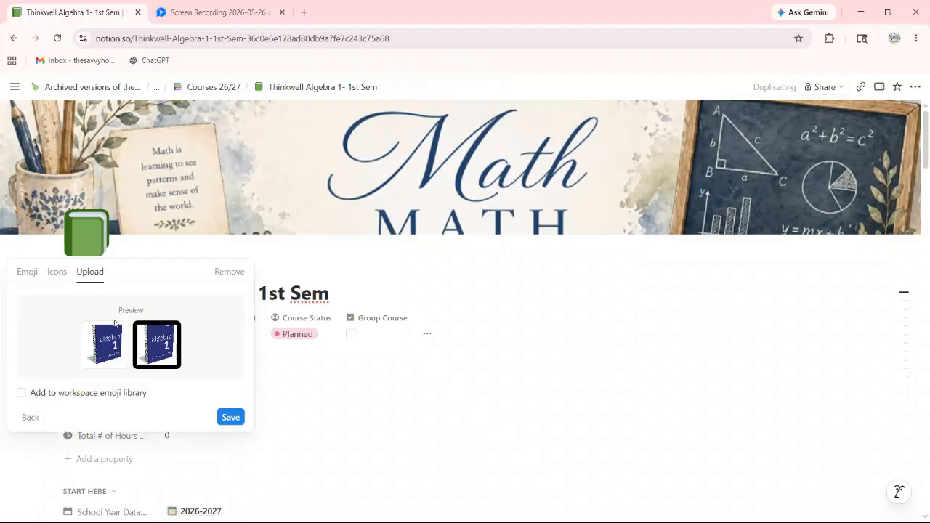
{"action": "left_click", "coordinate": [232, 418]}
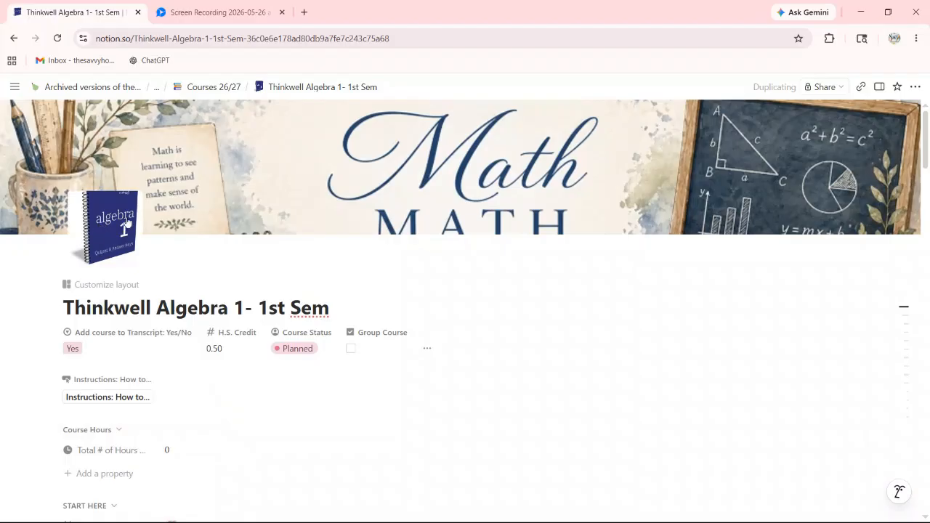
Step: Replace the math cover with the image from the copied link, adjust its position and save the position
{"action": "left_click", "coordinate": [828, 118]}
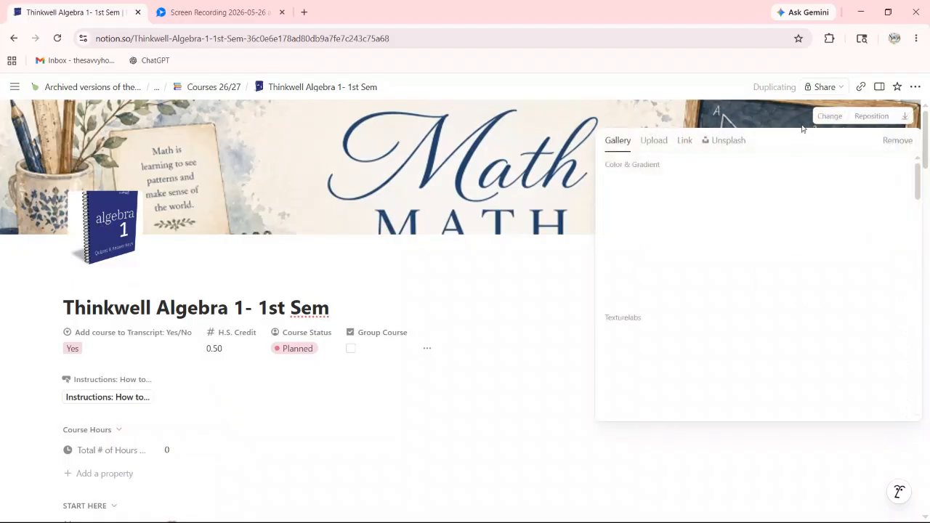
{"action": "left_click", "coordinate": [685, 140]}
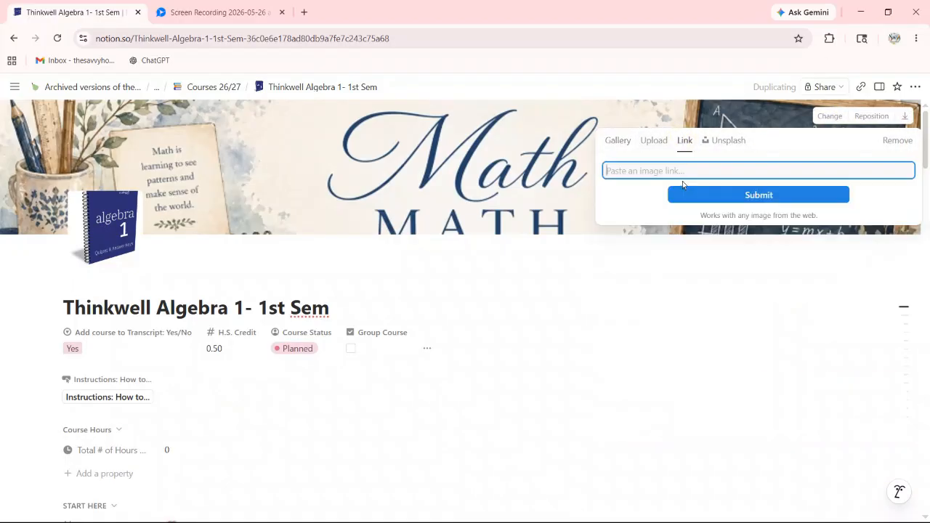
{"action": "key", "text": "ctrl+v"}
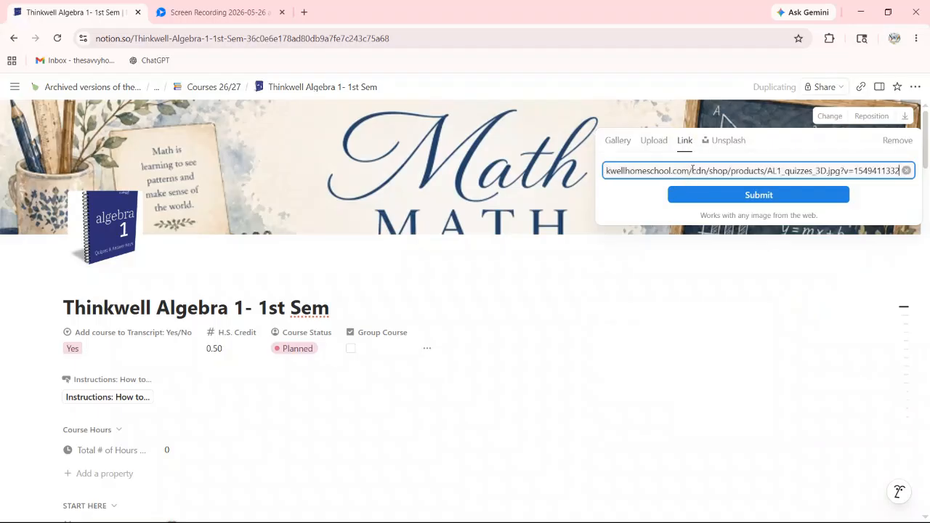
{"action": "key", "text": "Return"}
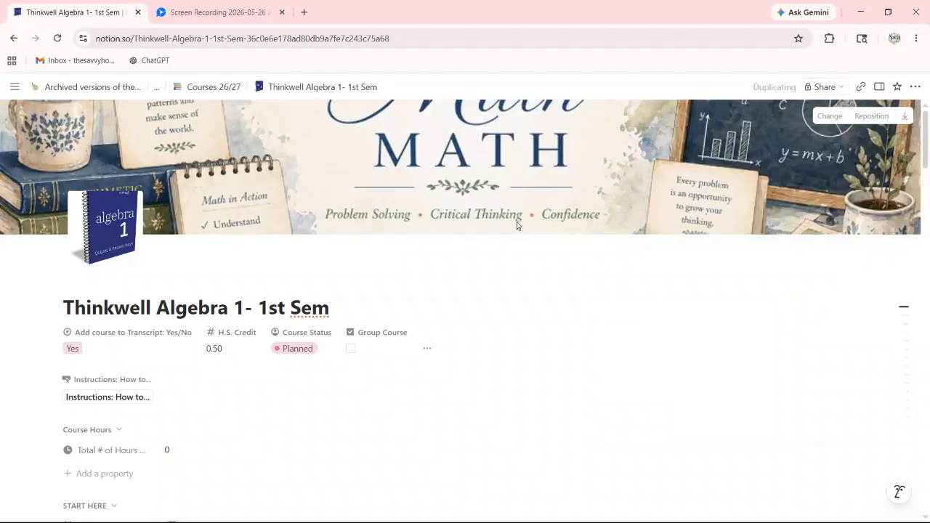
{"action": "left_click", "coordinate": [867, 121]}
{"action": "left_click_drag", "start_coordinate": [851, 152], "coordinate": [767, 155]}
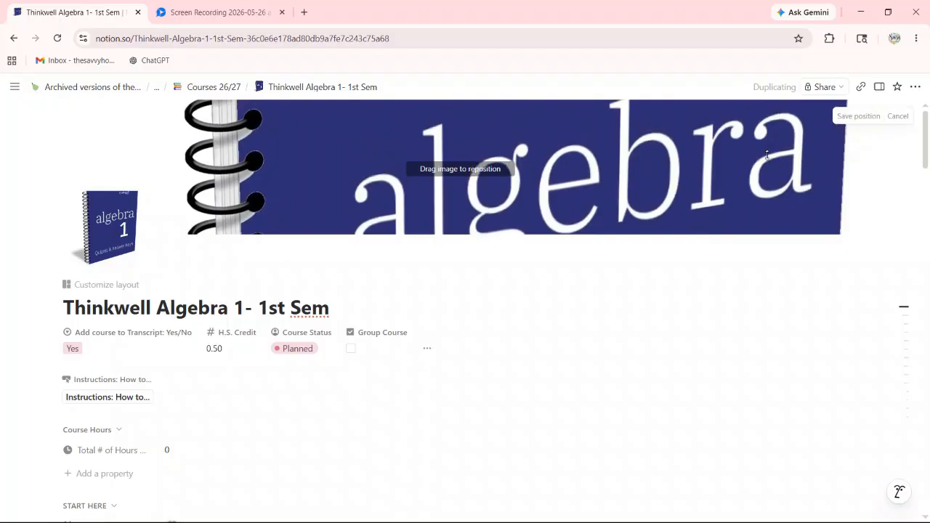
{"action": "left_click", "coordinate": [857, 119]}
Step: Set the course's Semester or Quarter property to Semesters and choose 1st Semester
{"action": "scroll", "coordinate": [407, 242], "scroll_direction": "down", "scroll_amount": 7}
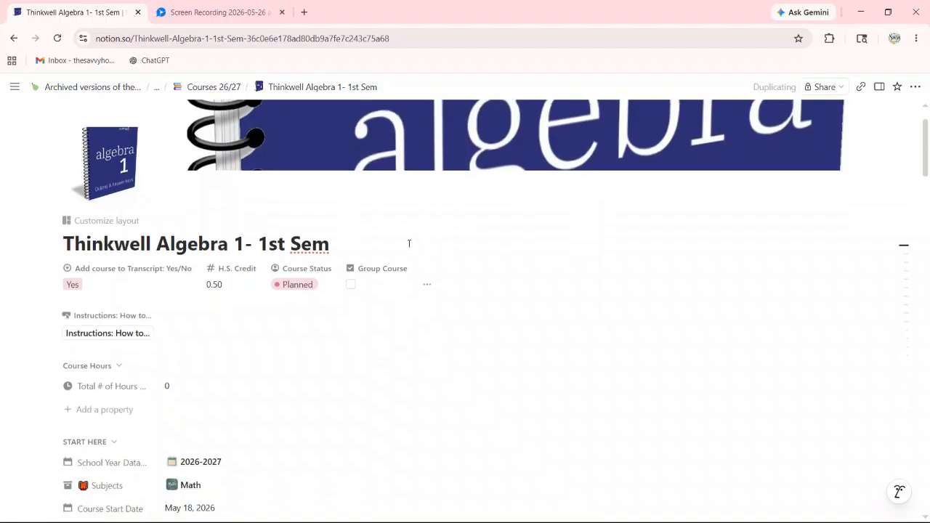
{"action": "scroll", "coordinate": [374, 218], "scroll_direction": "down", "scroll_amount": 4}
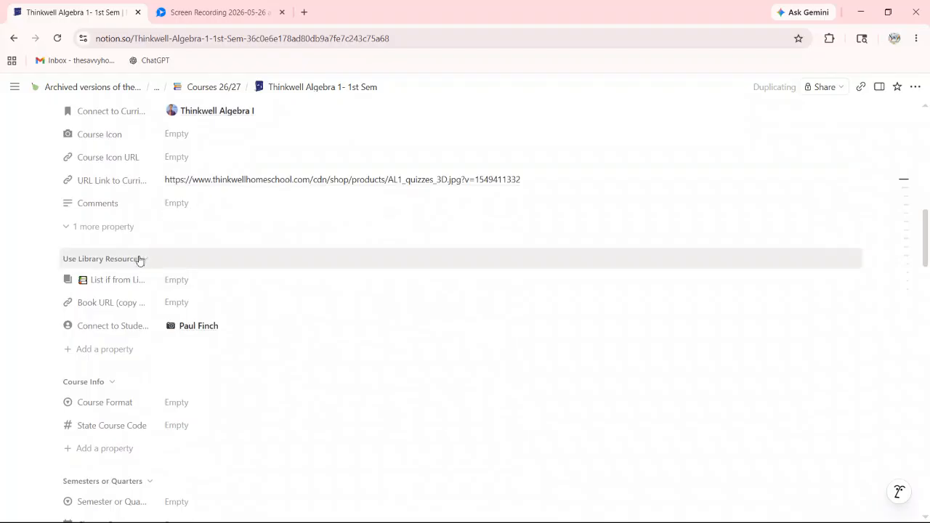
{"action": "scroll", "coordinate": [171, 151], "scroll_direction": "down", "scroll_amount": 1}
{"action": "scroll", "coordinate": [170, 153], "scroll_direction": "down", "scroll_amount": 2}
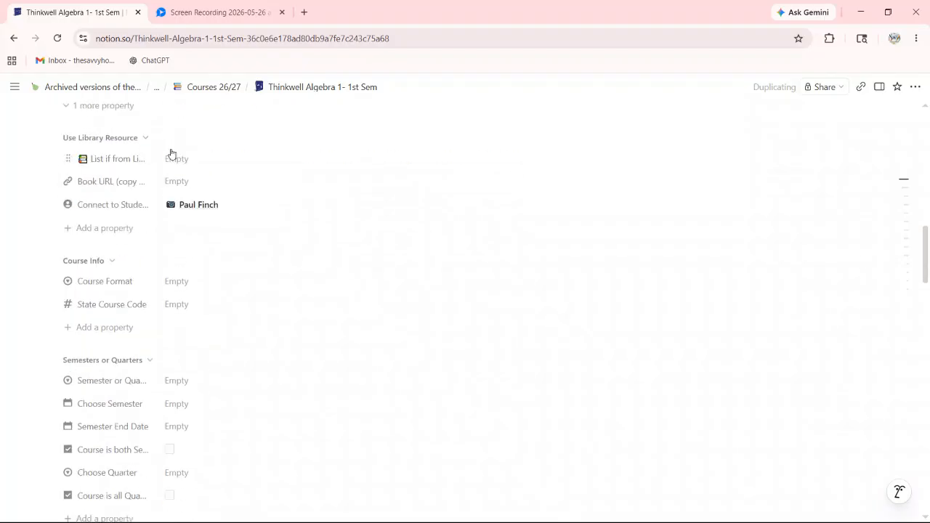
{"action": "scroll", "coordinate": [170, 153], "scroll_direction": "up", "scroll_amount": 2}
{"action": "scroll", "coordinate": [137, 232], "scroll_direction": "down", "scroll_amount": 3}
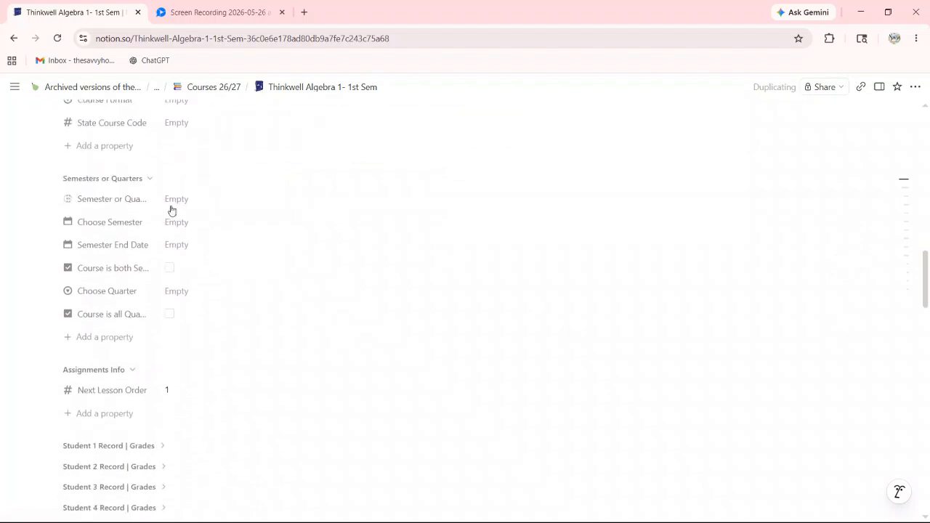
{"action": "left_click", "coordinate": [178, 200]}
{"action": "left_click", "coordinate": [199, 243]}
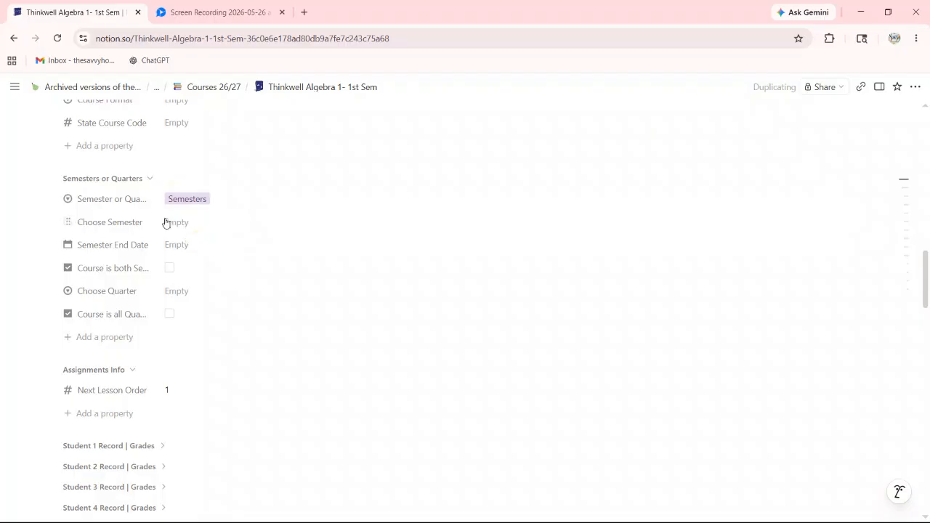
{"action": "left_click", "coordinate": [173, 223]}
{"action": "left_click", "coordinate": [196, 265]}
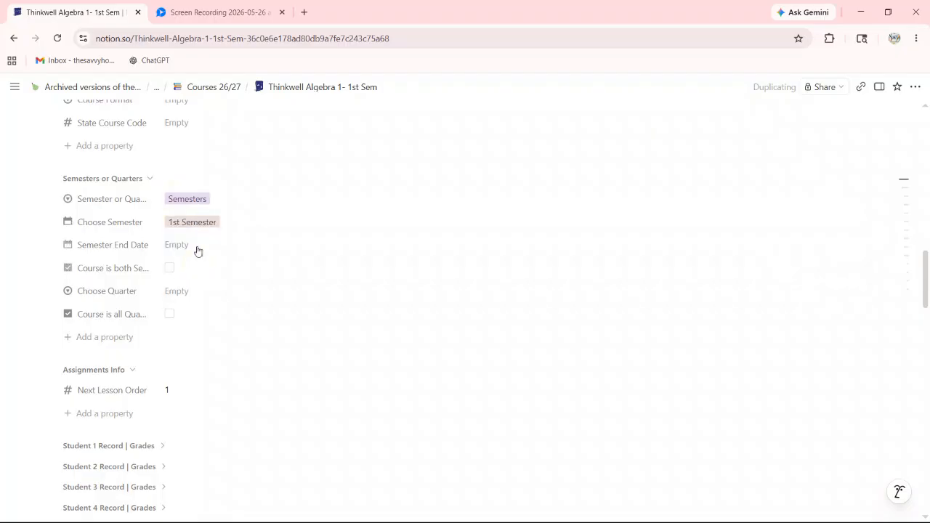
Step: Set the Semester End Date of the first-semester course to 05/29/2026
{"action": "left_click", "coordinate": [187, 245]}
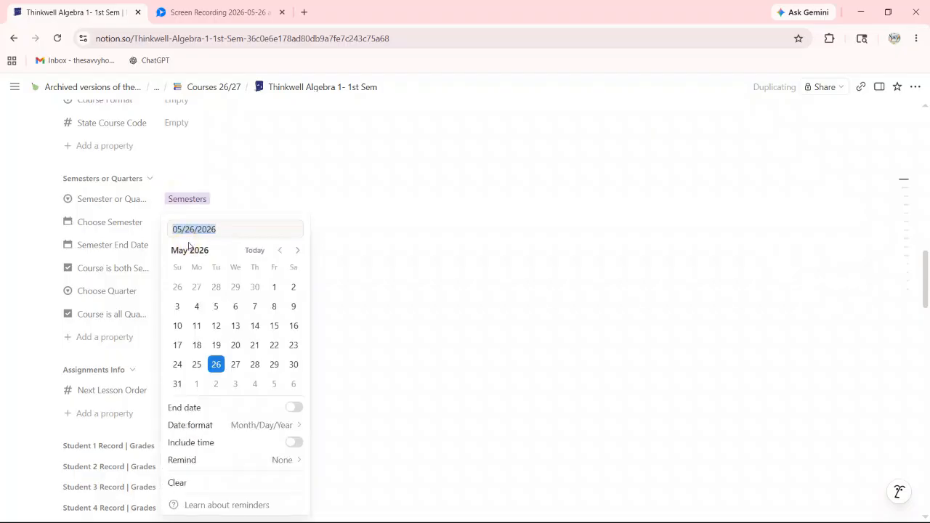
{"action": "left_click", "coordinate": [274, 366]}
{"action": "left_click", "coordinate": [314, 138]}
Step: Add the first-semester Algebra course to the Transcript Credit Tracking Report
{"action": "scroll", "coordinate": [284, 183], "scroll_direction": "down", "scroll_amount": 3}
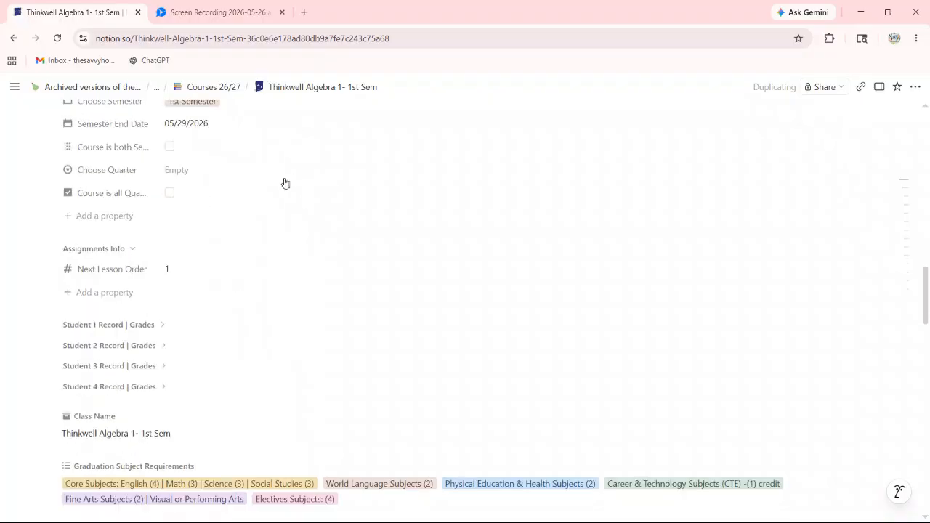
{"action": "scroll", "coordinate": [258, 175], "scroll_direction": "down", "scroll_amount": 5}
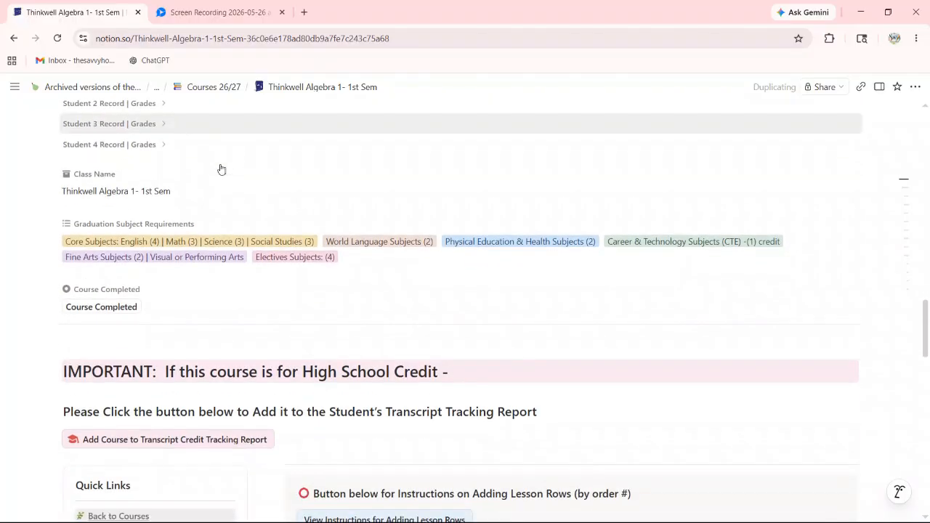
{"action": "scroll", "coordinate": [222, 155], "scroll_direction": "down", "scroll_amount": 2}
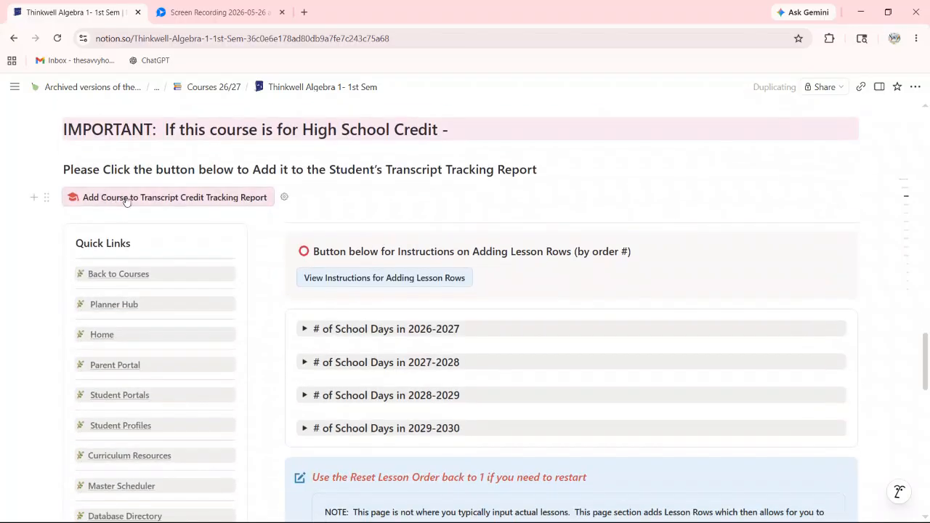
{"action": "left_click", "coordinate": [176, 199]}
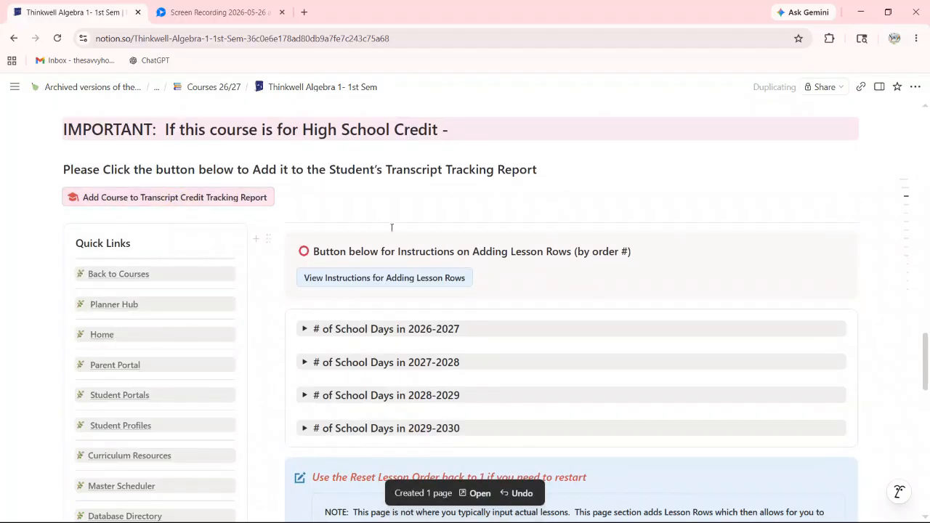
Step: Duplicate the Thinkwell Algebra 1- 1st Sem course page
{"action": "scroll", "coordinate": [402, 227], "scroll_direction": "down", "scroll_amount": 4}
{"action": "scroll", "coordinate": [387, 328], "scroll_direction": "down", "scroll_amount": 4}
{"action": "scroll", "coordinate": [407, 363], "scroll_direction": "down", "scroll_amount": 3}
{"action": "scroll", "coordinate": [440, 291], "scroll_direction": "up", "scroll_amount": 12}
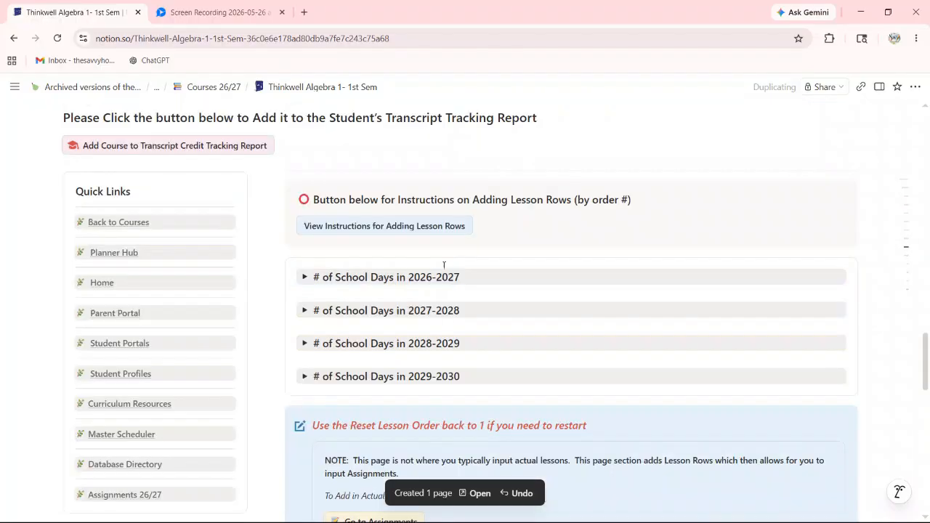
{"action": "scroll", "coordinate": [427, 264], "scroll_direction": "up", "scroll_amount": 15}
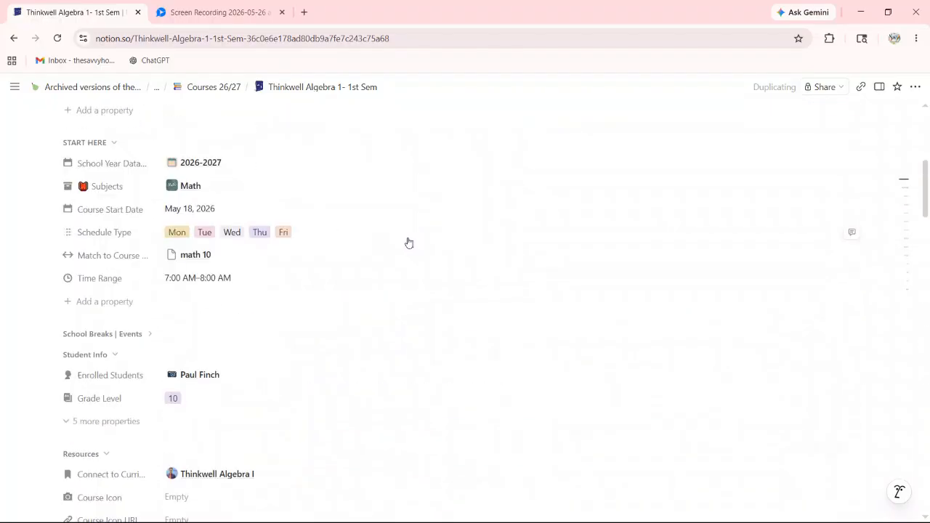
{"action": "scroll", "coordinate": [396, 220], "scroll_direction": "up", "scroll_amount": 2}
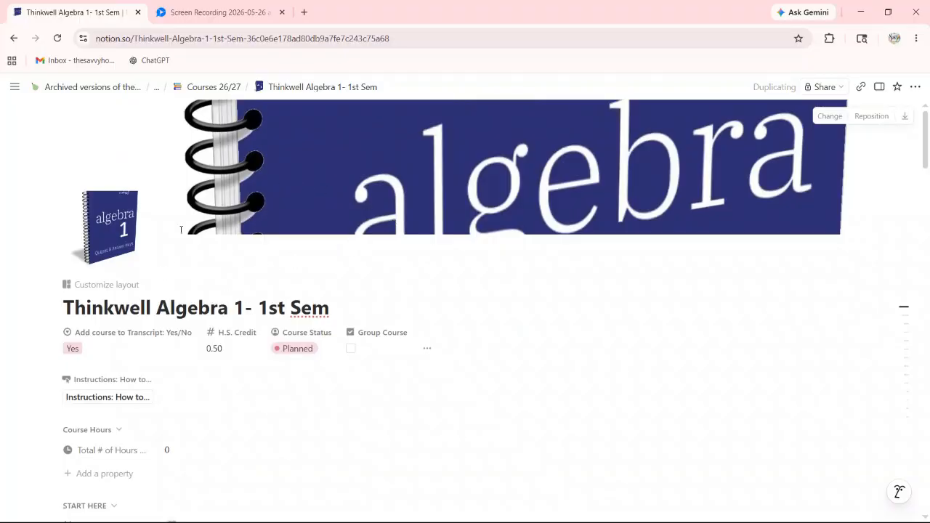
{"action": "left_click", "coordinate": [919, 87]}
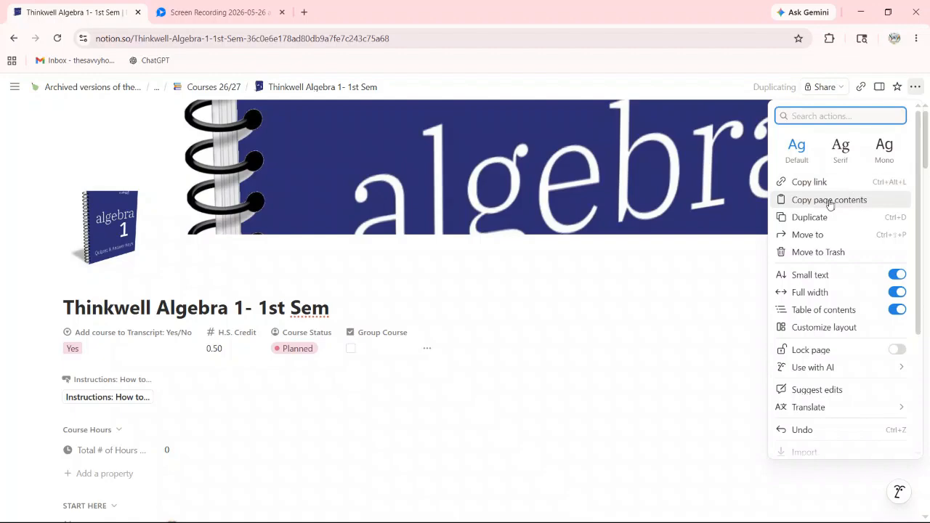
{"action": "left_click", "coordinate": [799, 218]}
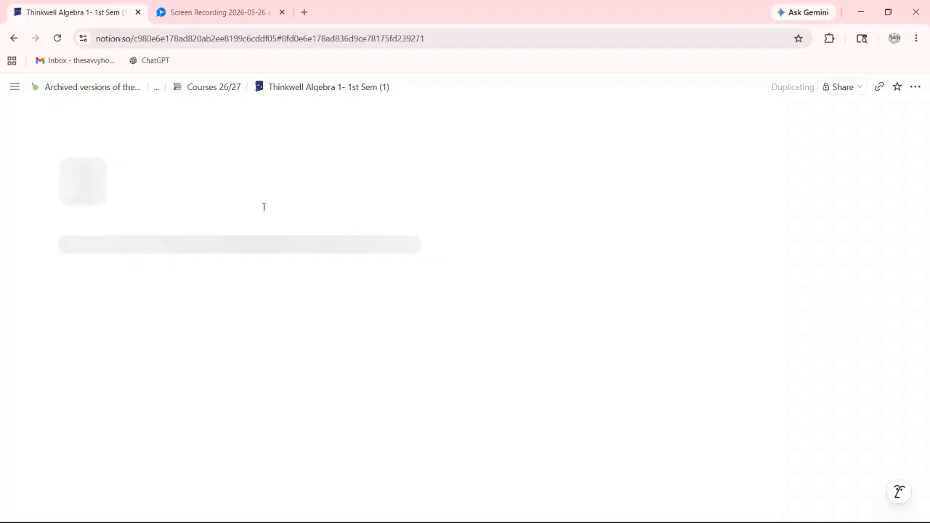
{"action": "mouse_move", "coordinate": [390, 94]}
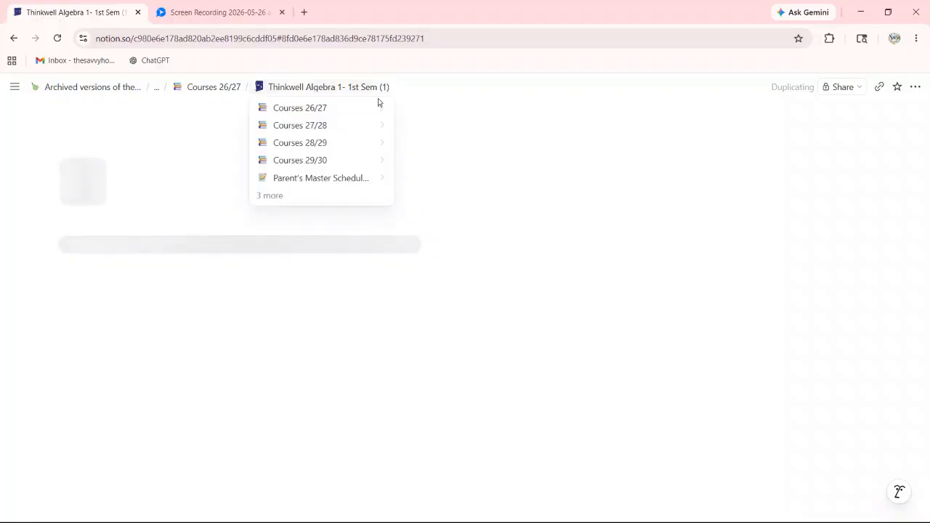
{"action": "mouse_move", "coordinate": [362, 144]}
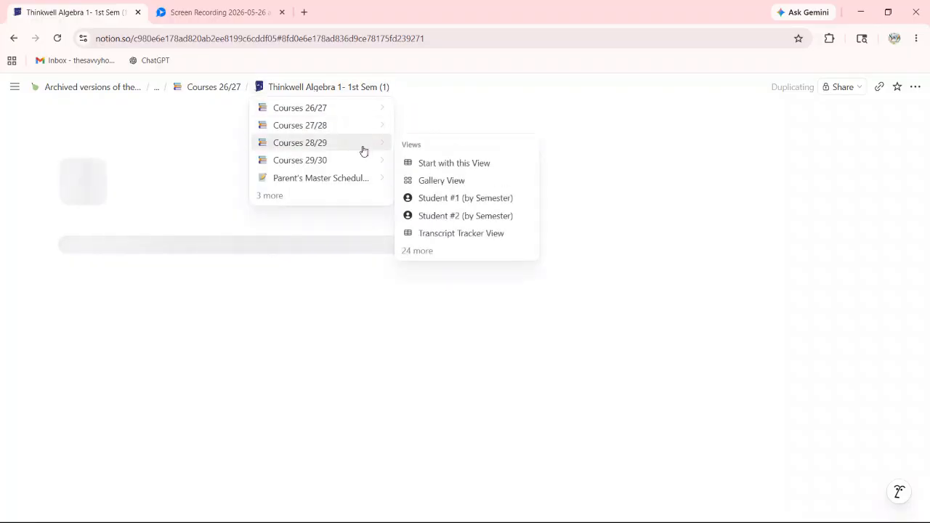
{"action": "mouse_move", "coordinate": [374, 180]}
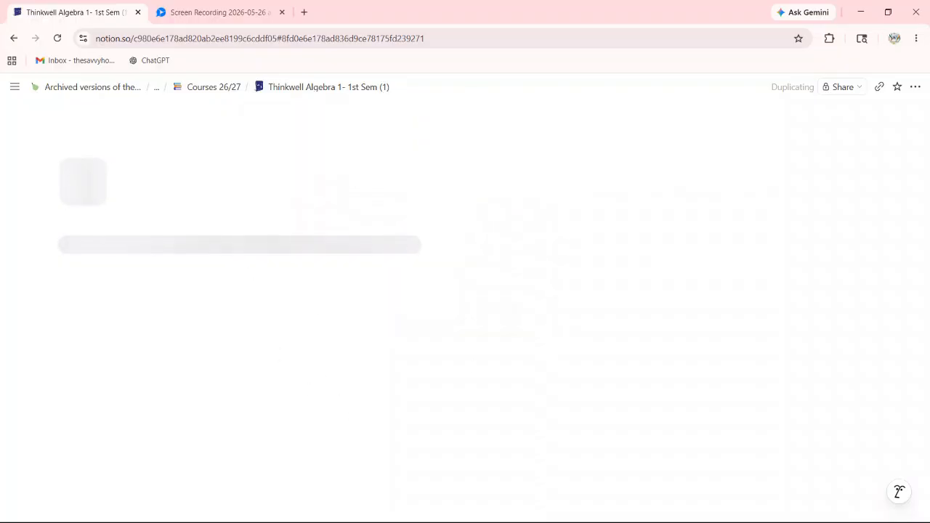
{"action": "left_click", "coordinate": [875, 496]}
{"action": "left_click", "coordinate": [754, 501]}
Step: Rename the duplicated course page as "Thinkwell Algebra 1- 2nd Sem"
{"action": "left_click", "coordinate": [371, 301]}
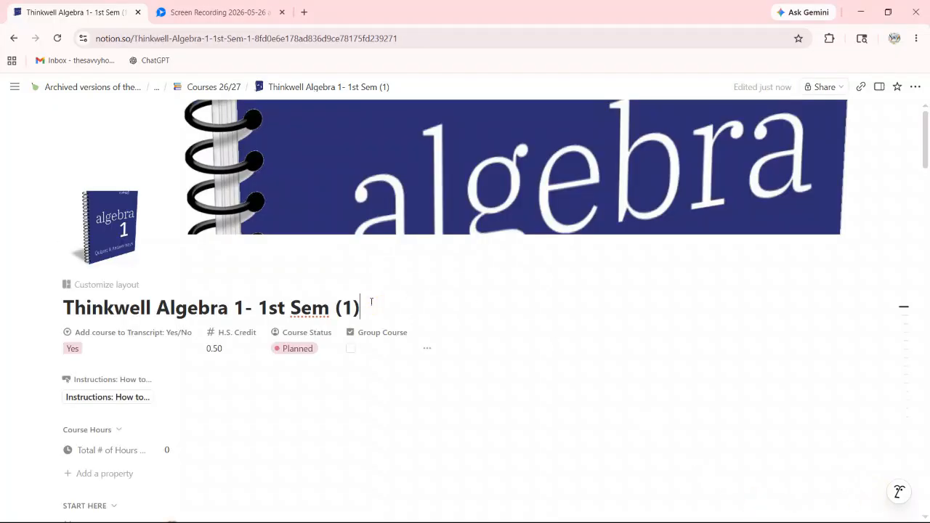
{"action": "key", "text": "BackSpace"}
{"action": "key", "text": "BackSpace"}
{"action": "key", "text": "BackSpace"}
{"action": "key", "text": "BackSpace"}
{"action": "key", "text": "BackSpace"}
{"action": "key", "text": "BackSpace"}
{"action": "key", "text": "BackSpace"}
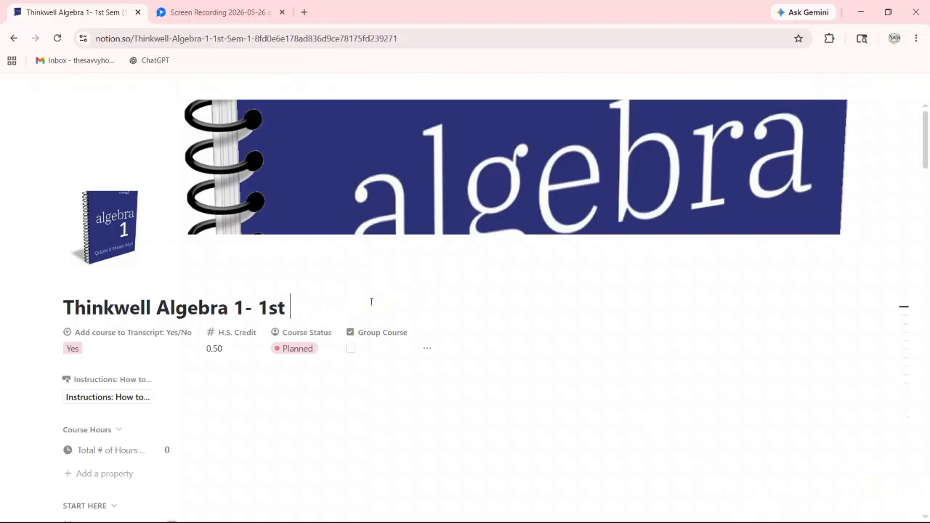
{"action": "key", "text": "BackSpace"}
{"action": "key", "text": "BackSpace"}
{"action": "type", "text": "2nd Sem"}
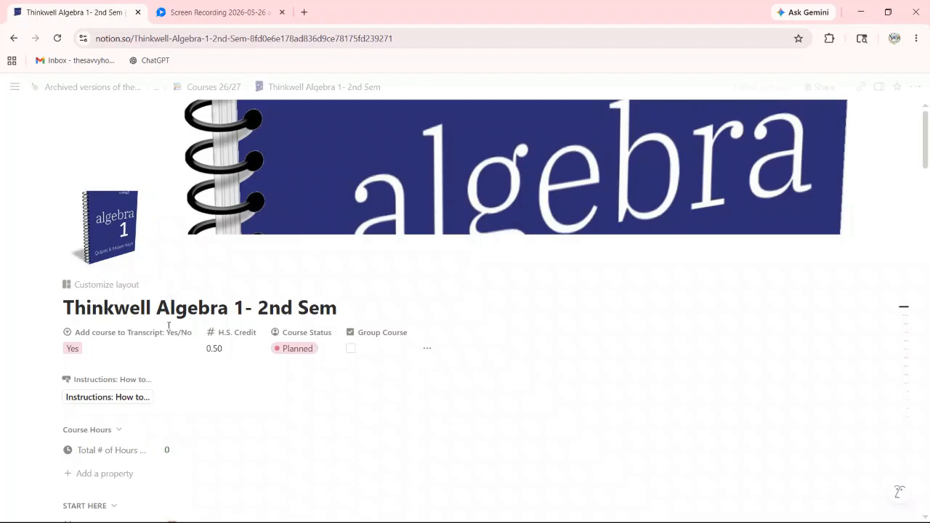
Step: Set the second-semester course's Course Start Date to June 1, 2026
{"action": "scroll", "coordinate": [174, 384], "scroll_direction": "down", "scroll_amount": 3}
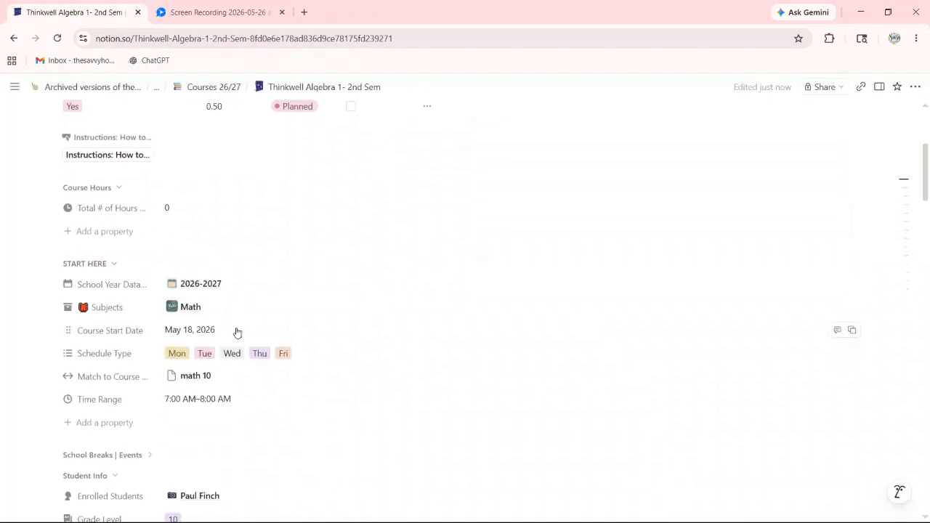
{"action": "left_click", "coordinate": [234, 329]}
{"action": "left_click", "coordinate": [195, 385]}
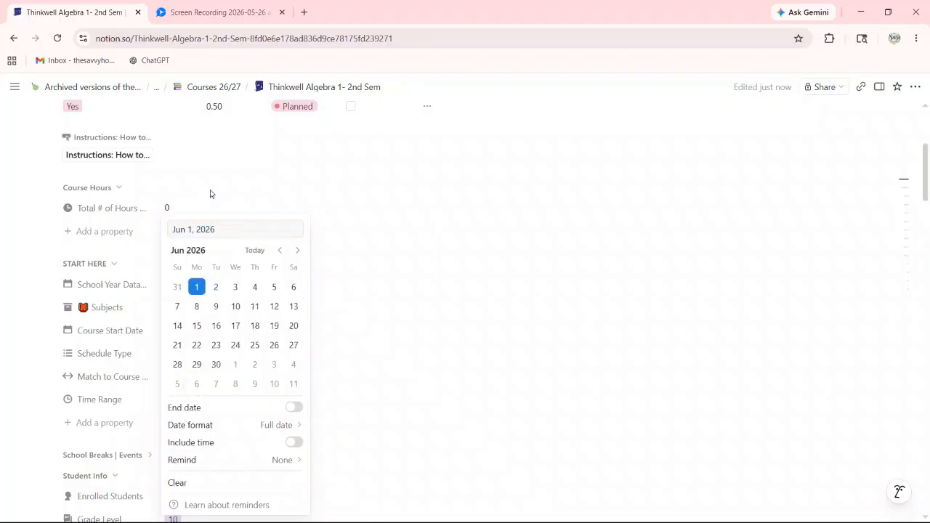
{"action": "left_click", "coordinate": [368, 232]}
Step: Change the second-semester course's Choose Semester property to 2nd Semester
{"action": "scroll", "coordinate": [229, 326], "scroll_direction": "down", "scroll_amount": 2}
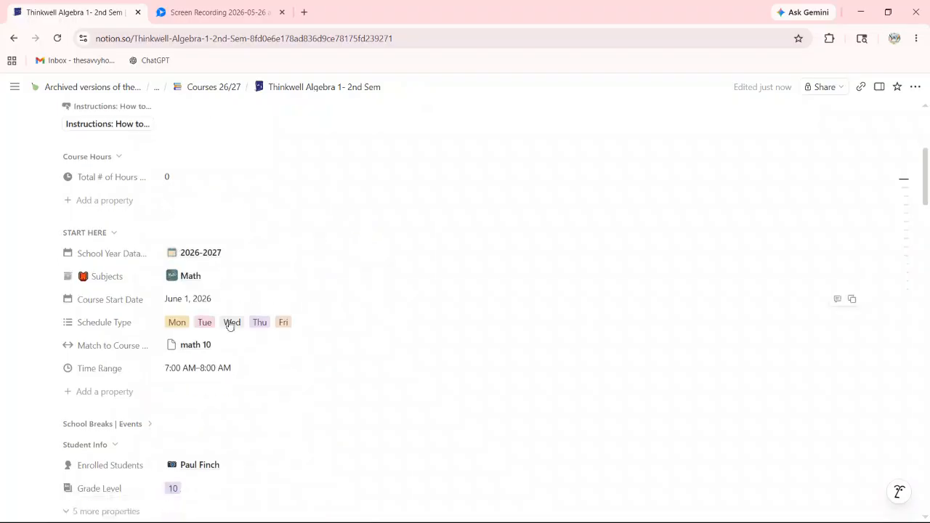
{"action": "scroll", "coordinate": [214, 273], "scroll_direction": "down", "scroll_amount": 1}
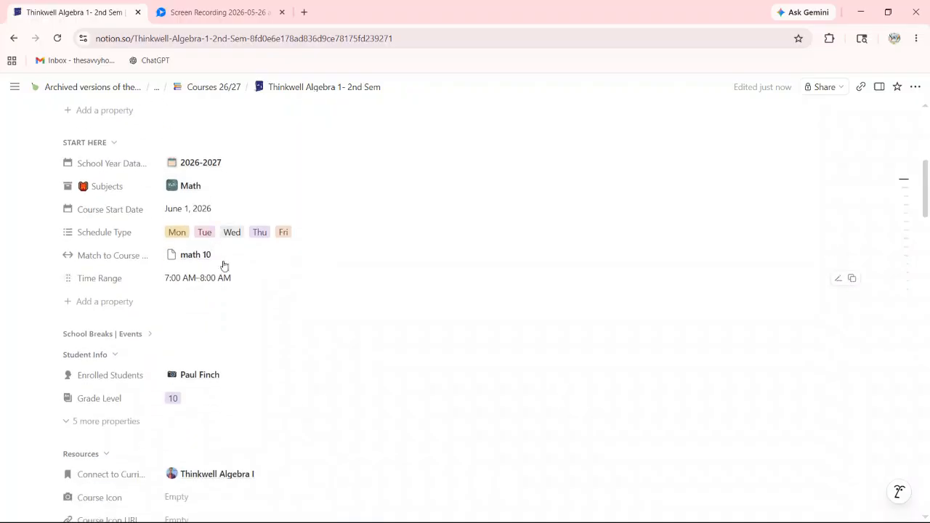
{"action": "scroll", "coordinate": [211, 284], "scroll_direction": "down", "scroll_amount": 6}
{"action": "scroll", "coordinate": [215, 284], "scroll_direction": "down", "scroll_amount": 10}
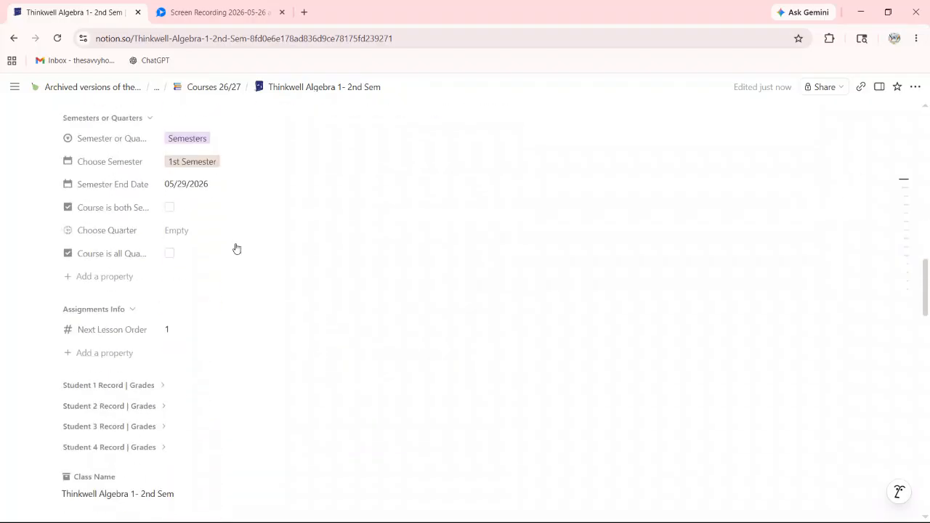
{"action": "left_click", "coordinate": [183, 161]}
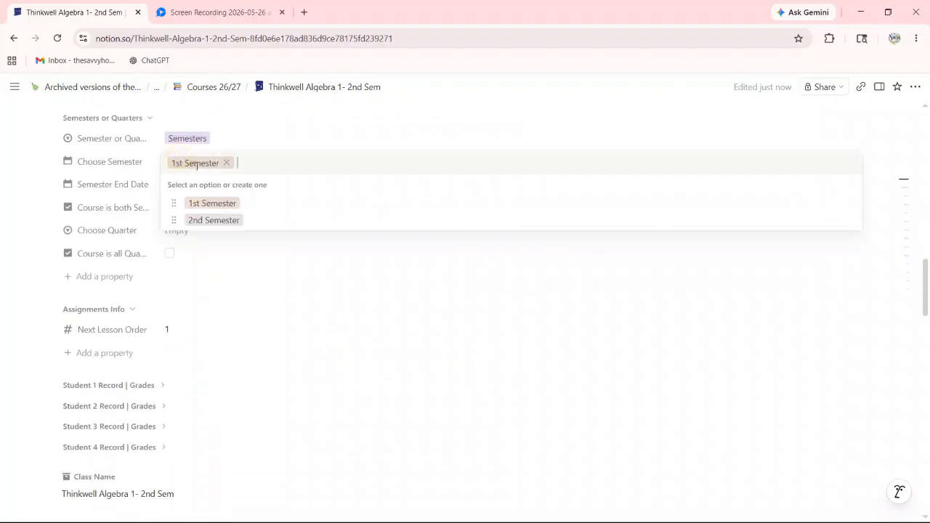
{"action": "left_click", "coordinate": [220, 222]}
Step: Set the Semester End Date to 06/30/2026 and mark the course as covering both semesters
{"action": "left_click", "coordinate": [224, 183]}
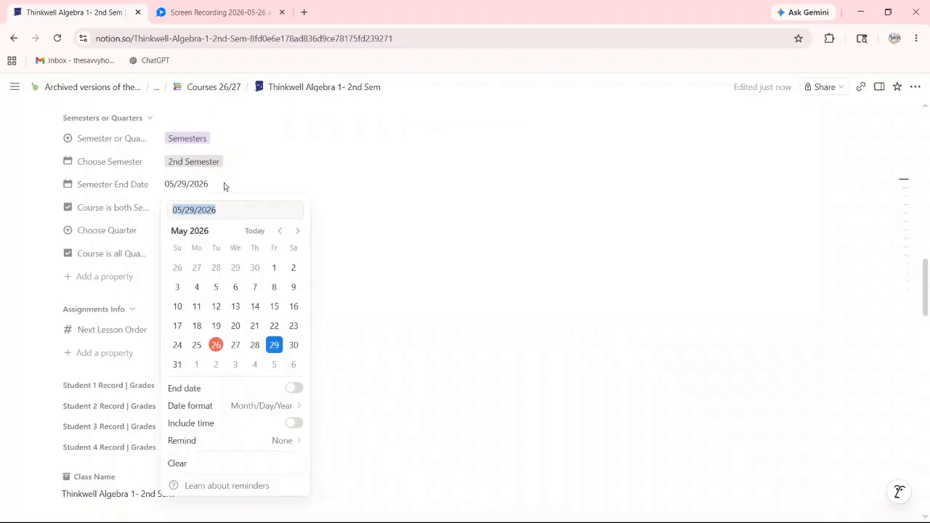
{"action": "left_click", "coordinate": [297, 231]}
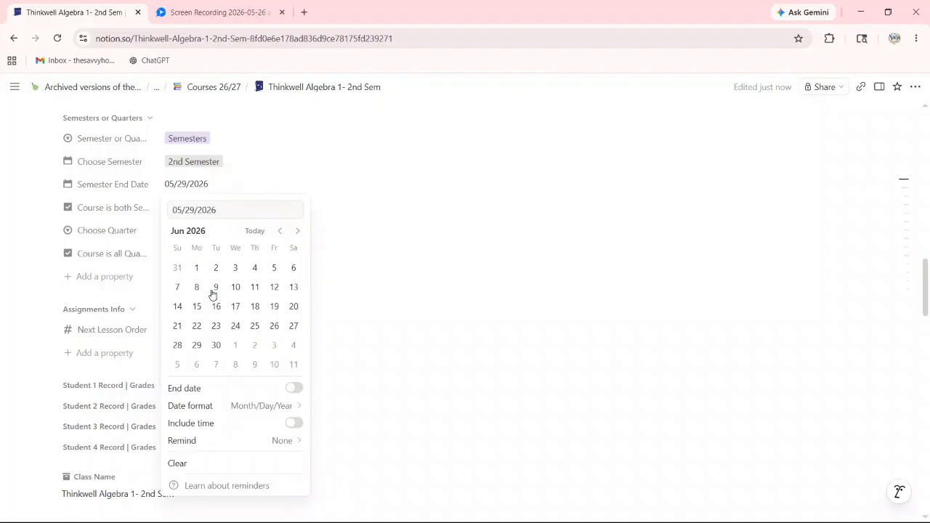
{"action": "left_click", "coordinate": [216, 344]}
{"action": "left_click", "coordinate": [366, 262]}
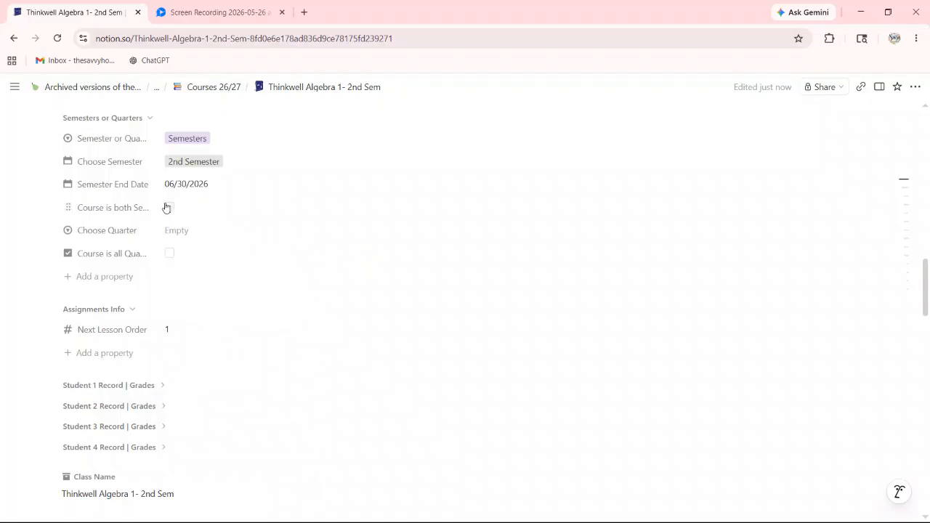
{"action": "left_click", "coordinate": [171, 208]}
Step: Add the second-semester Algebra course to the Transcript Credit Tracking Report
{"action": "scroll", "coordinate": [284, 247], "scroll_direction": "down", "scroll_amount": 1}
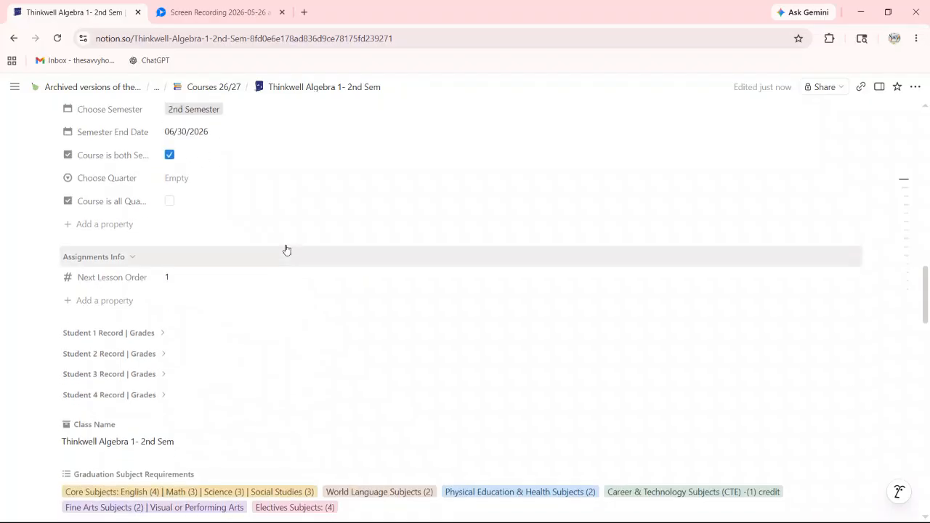
{"action": "scroll", "coordinate": [296, 257], "scroll_direction": "down", "scroll_amount": 6}
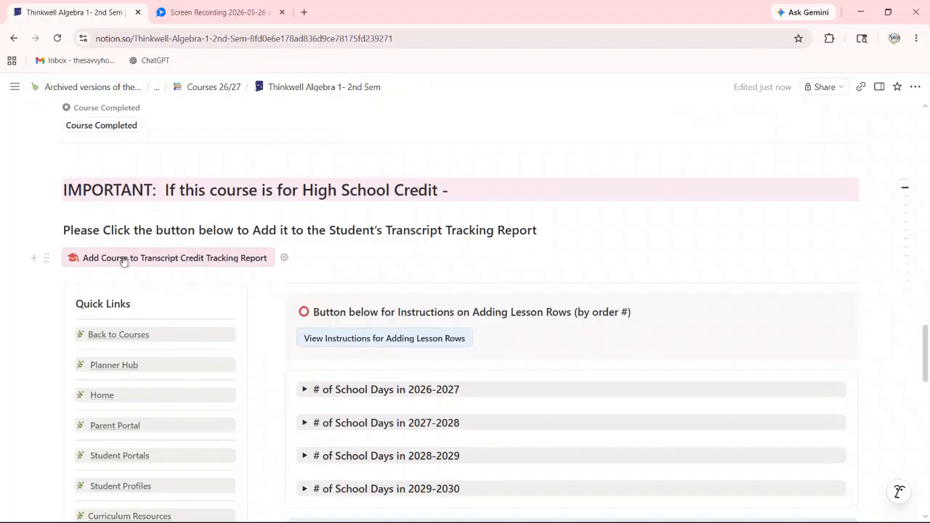
{"action": "left_click", "coordinate": [160, 263]}
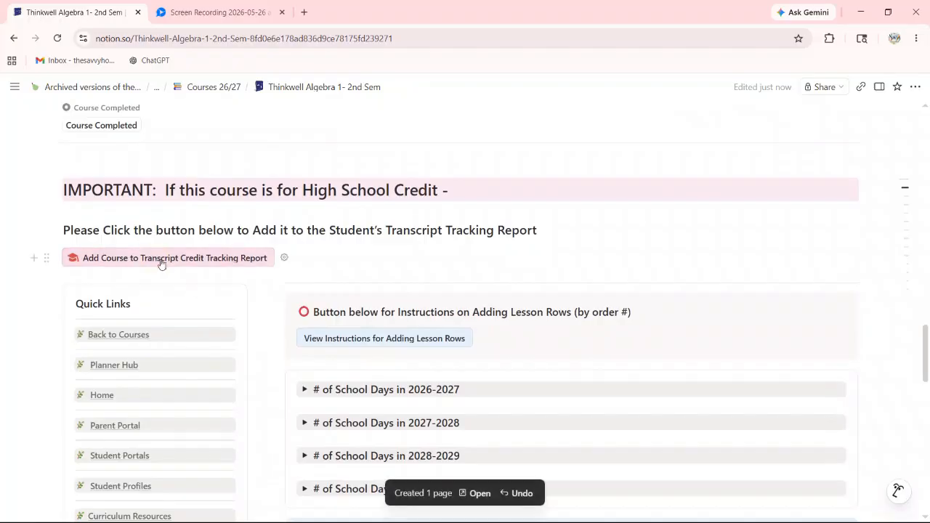
{"action": "scroll", "coordinate": [416, 329], "scroll_direction": "down", "scroll_amount": 4}
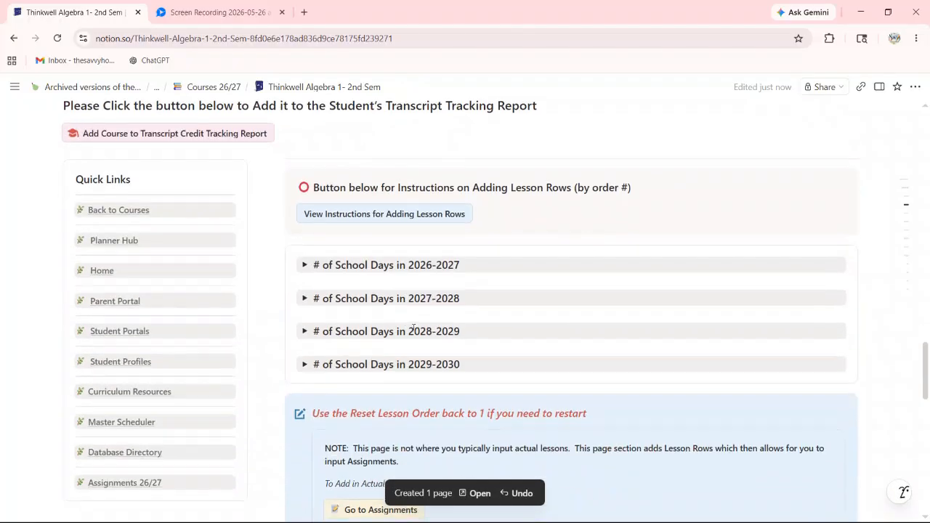
{"action": "scroll", "coordinate": [416, 320], "scroll_direction": "down", "scroll_amount": 2}
Step: Return to the Courses 26/27 database and open the Thinkwell Algebra 1- 1st Sem course page
{"action": "scroll", "coordinate": [407, 290], "scroll_direction": "up", "scroll_amount": 9}
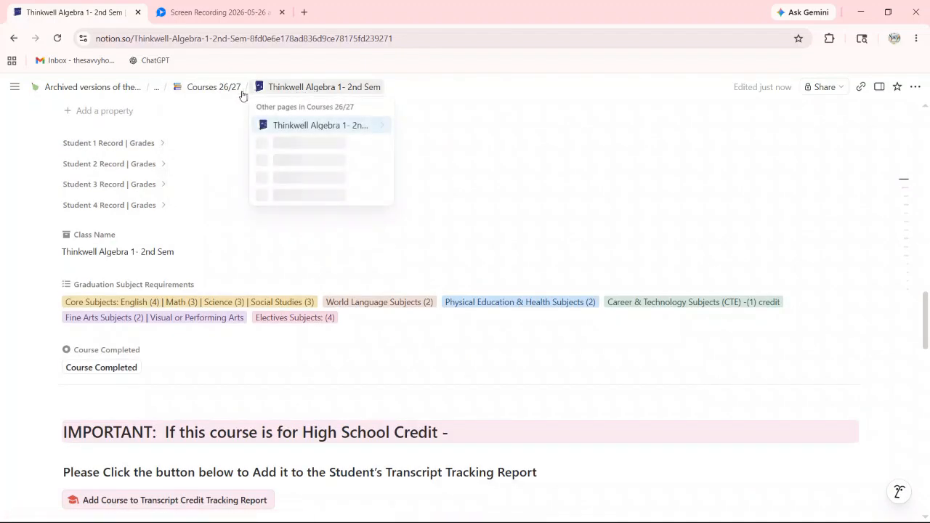
{"action": "left_click", "coordinate": [216, 89]}
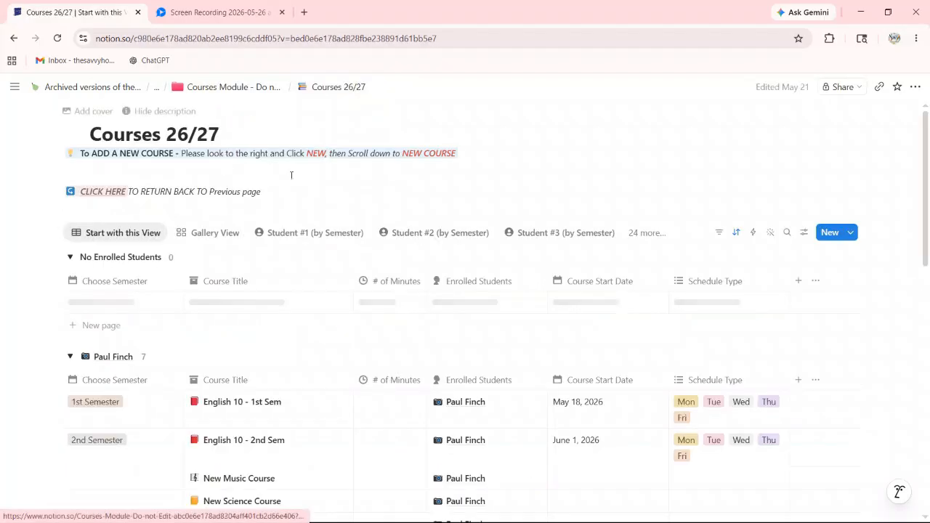
{"action": "scroll", "coordinate": [289, 211], "scroll_direction": "down", "scroll_amount": 1}
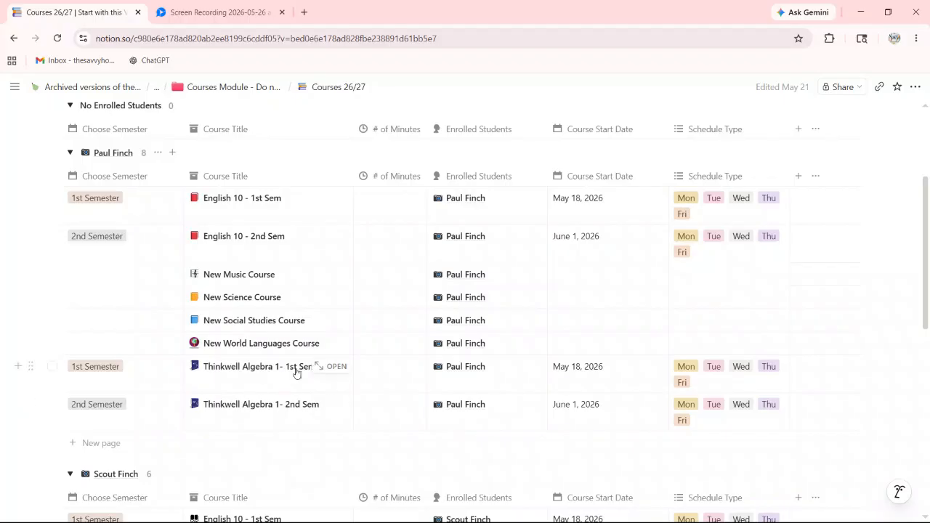
{"action": "left_click", "coordinate": [327, 371]}
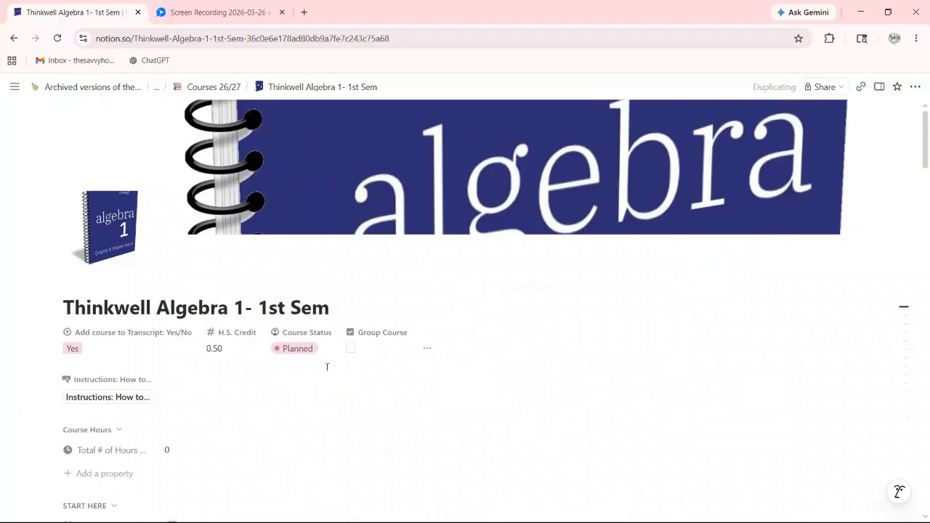
Step: Add 10 lesson rows to the first-semester Algebra course and check their due dates in Assignments 26/27
{"action": "scroll", "coordinate": [327, 367], "scroll_direction": "down", "scroll_amount": 5}
{"action": "scroll", "coordinate": [353, 356], "scroll_direction": "down", "scroll_amount": 10}
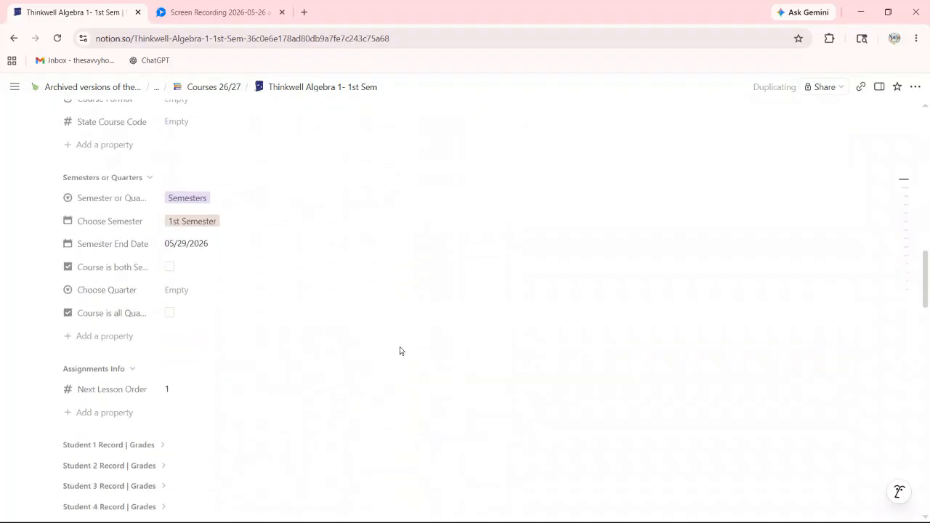
{"action": "scroll", "coordinate": [400, 351], "scroll_direction": "down", "scroll_amount": 15}
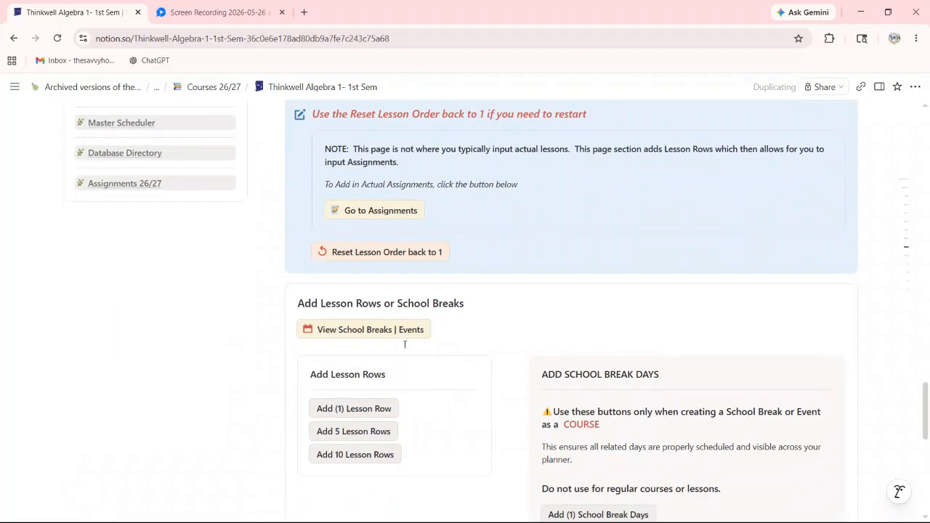
{"action": "scroll", "coordinate": [405, 345], "scroll_direction": "down", "scroll_amount": 3}
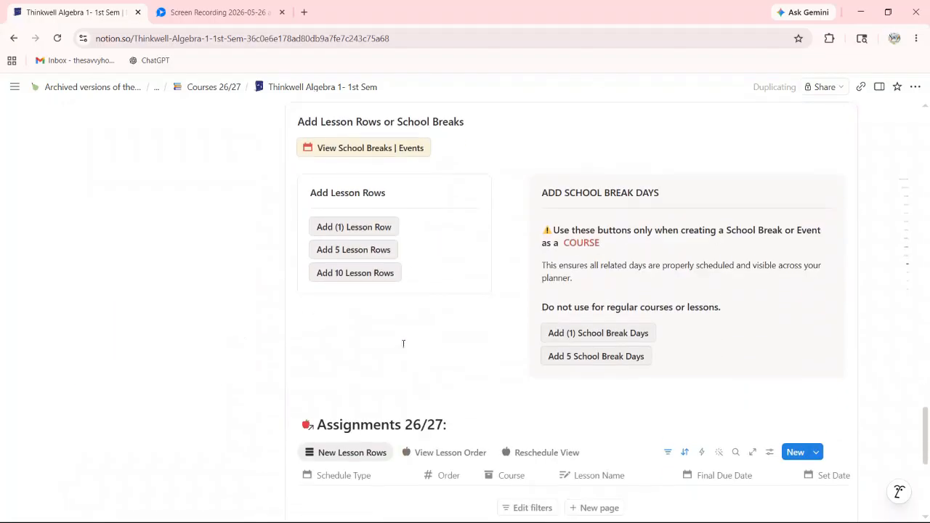
{"action": "left_click", "coordinate": [355, 273]}
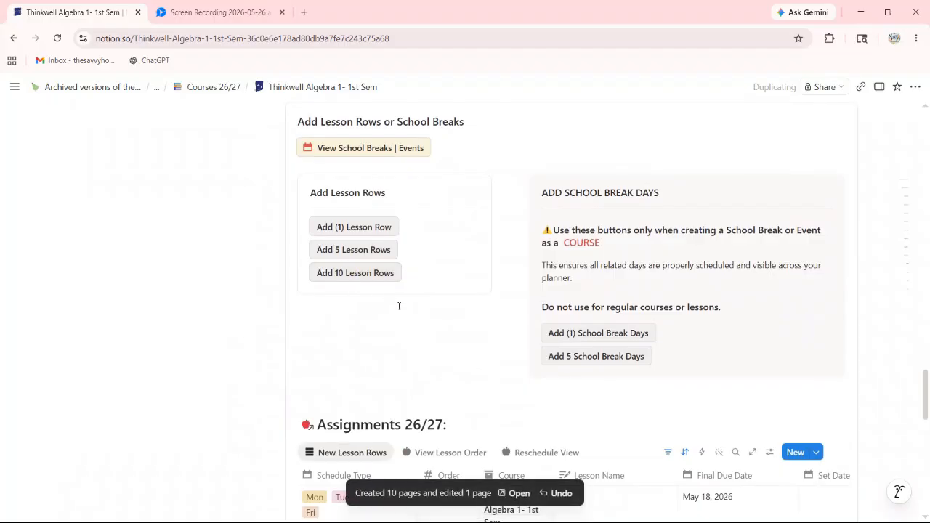
{"action": "scroll", "coordinate": [407, 317], "scroll_direction": "down", "scroll_amount": 3}
{"action": "scroll", "coordinate": [407, 317], "scroll_direction": "down", "scroll_amount": 5}
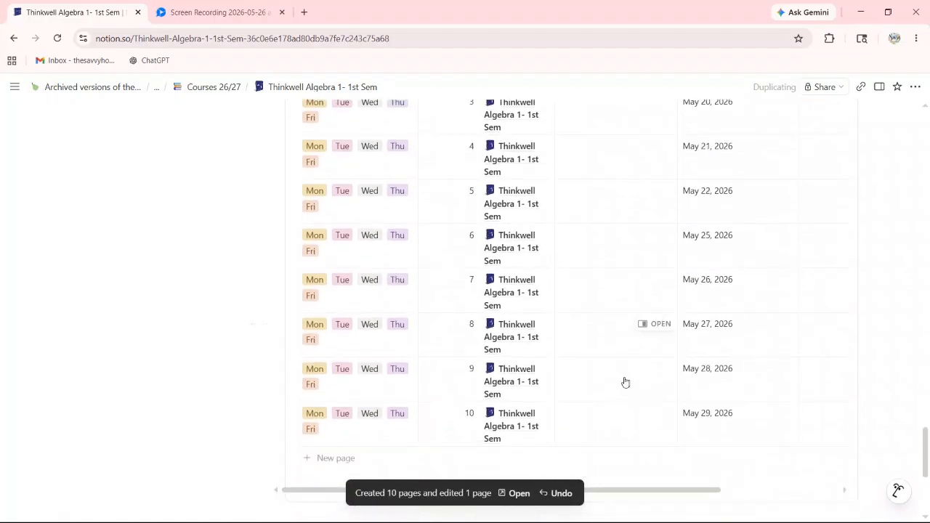
{"action": "scroll", "coordinate": [711, 423], "scroll_direction": "up", "scroll_amount": 6}
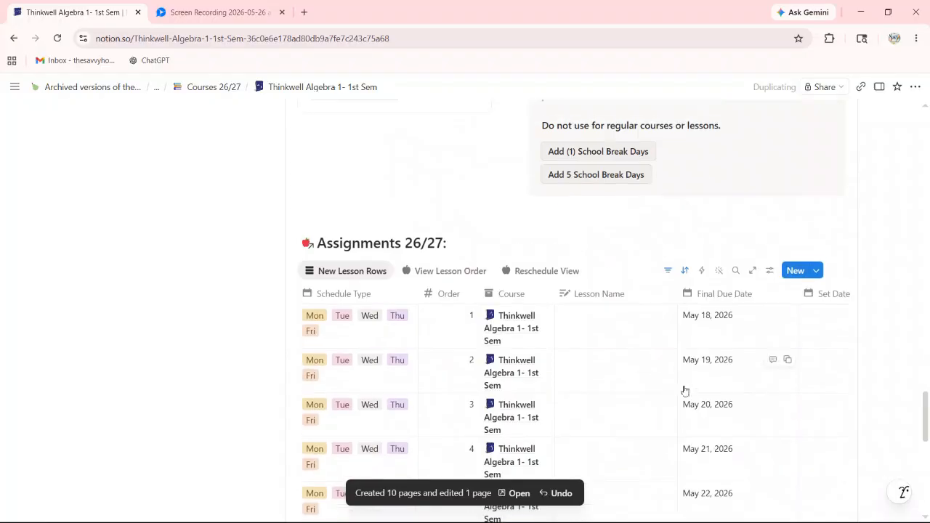
Step: Open the course's connected Thinkwell Algebra I curriculum record and mark it for the 26/27 School Year
{"action": "scroll", "coordinate": [631, 364], "scroll_direction": "up", "scroll_amount": 10}
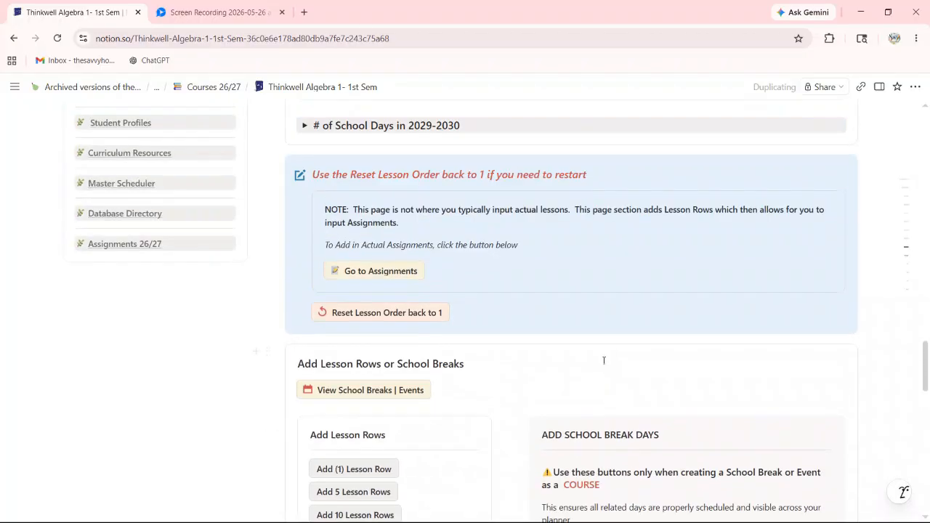
{"action": "scroll", "coordinate": [509, 341], "scroll_direction": "up", "scroll_amount": 15}
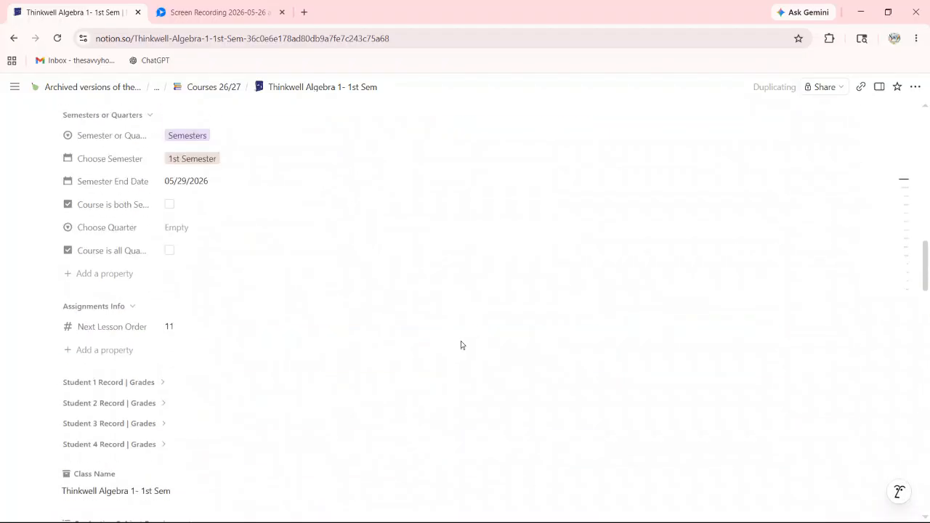
{"action": "scroll", "coordinate": [415, 333], "scroll_direction": "up", "scroll_amount": 3}
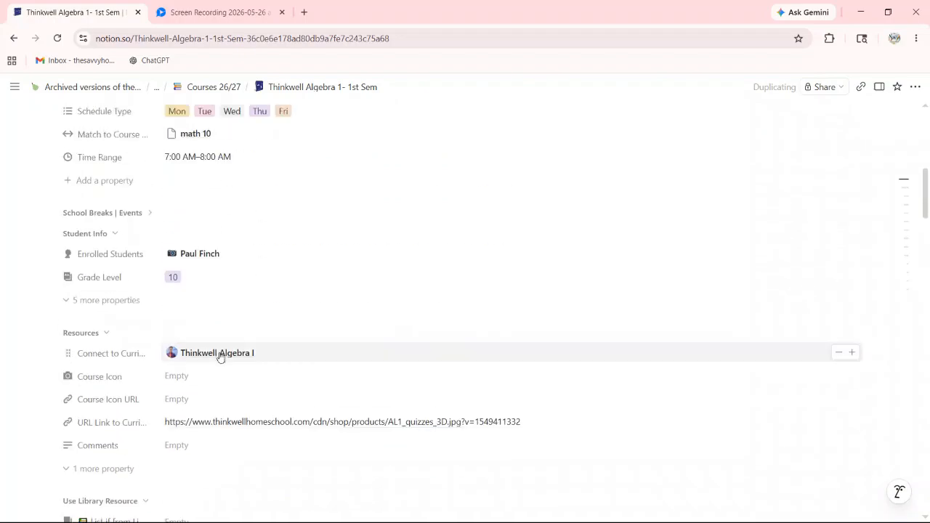
{"action": "left_click", "coordinate": [217, 353]}
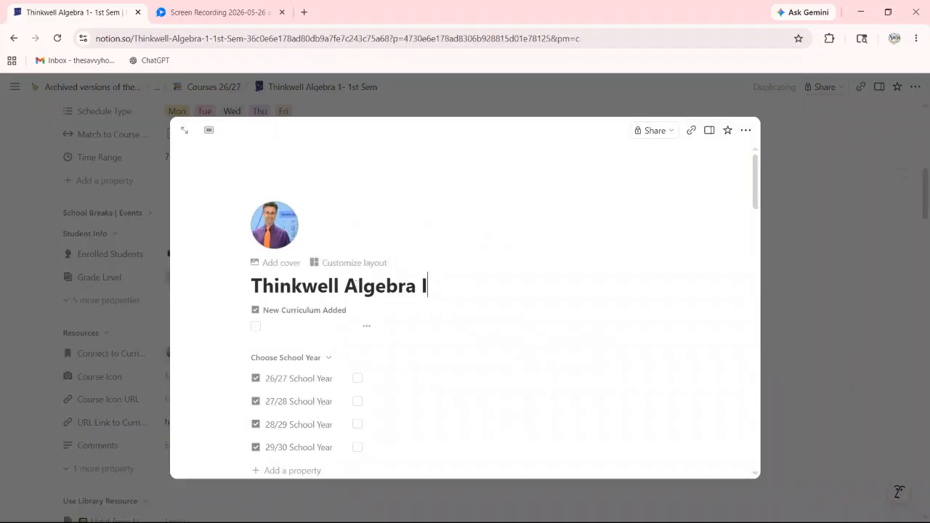
{"action": "left_click", "coordinate": [357, 380]}
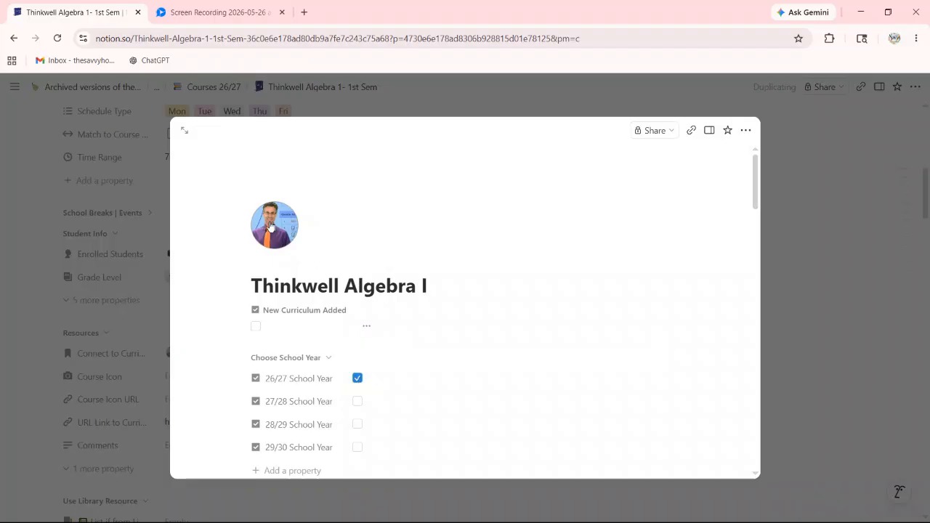
Step: View the Thinkwell Algebra I curriculum record as a full page and review its course description, pacing guide and bulk-lesson files
{"action": "left_click", "coordinate": [183, 131]}
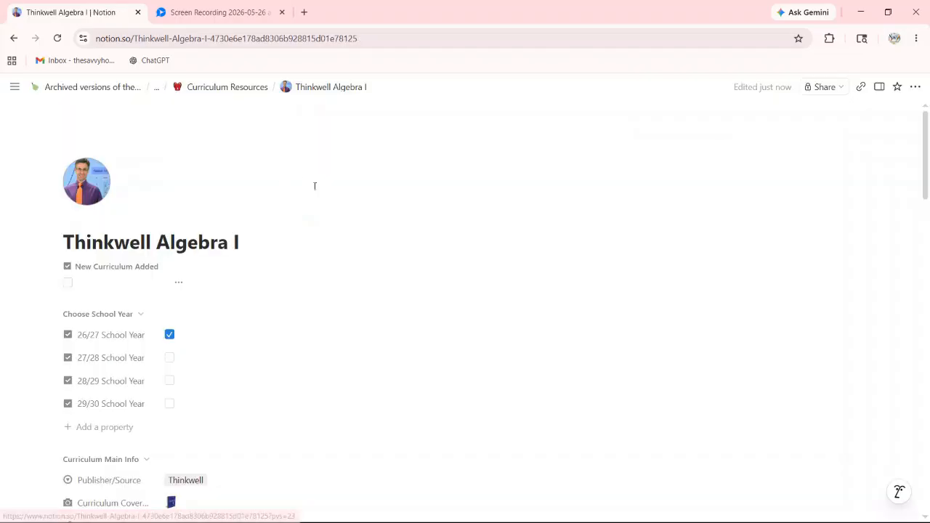
{"action": "scroll", "coordinate": [429, 249], "scroll_direction": "down", "scroll_amount": 7}
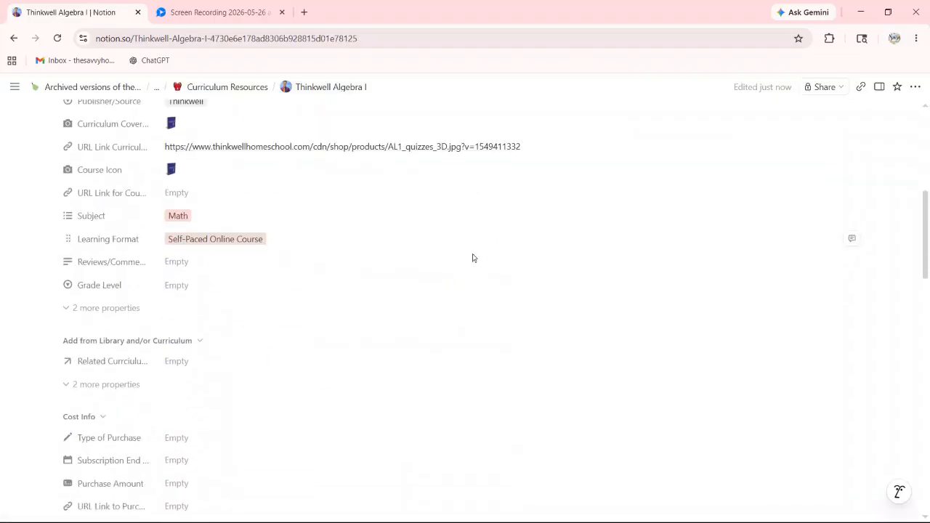
{"action": "scroll", "coordinate": [497, 271], "scroll_direction": "down", "scroll_amount": 7}
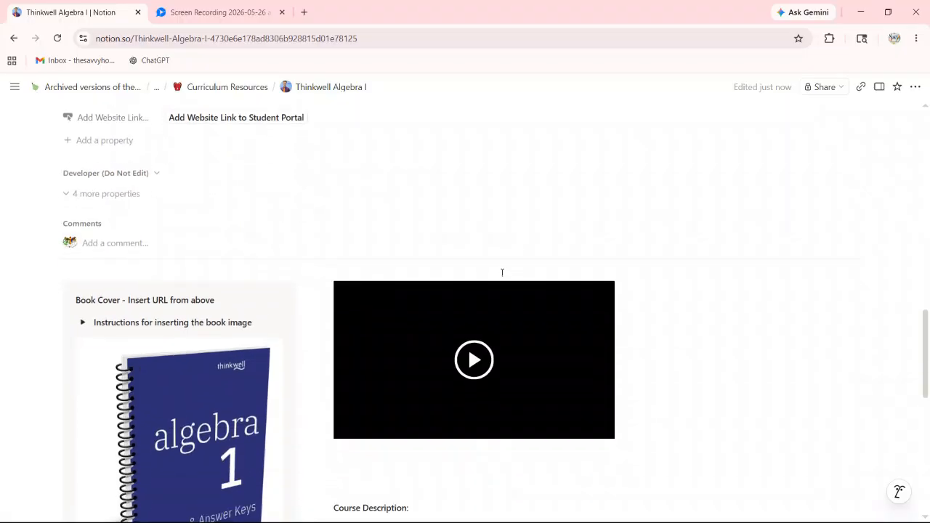
{"action": "scroll", "coordinate": [517, 299], "scroll_direction": "down", "scroll_amount": 2}
{"action": "scroll", "coordinate": [487, 377], "scroll_direction": "down", "scroll_amount": 2}
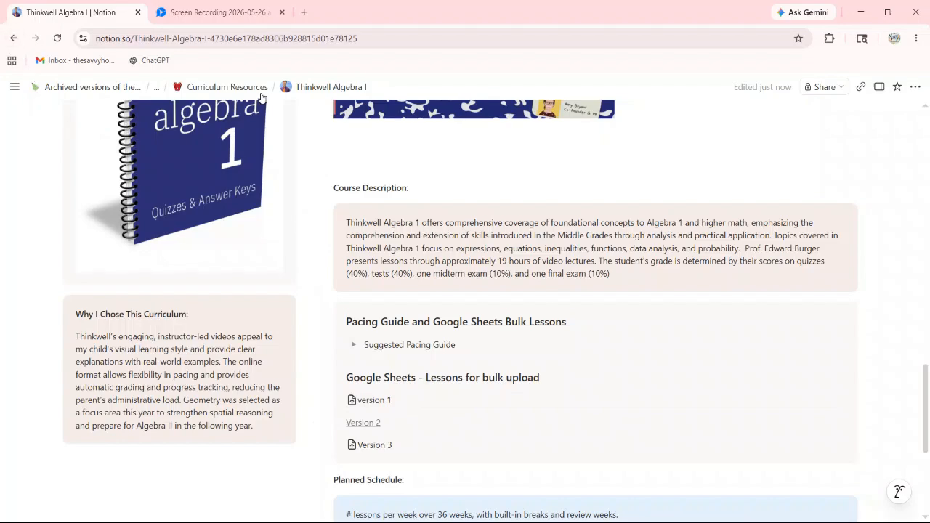
Step: Go from the curriculum record to the planner's Home page and on to The Savvy Homeschooler Planner Hub
{"action": "left_click", "coordinate": [157, 92]}
{"action": "mouse_move", "coordinate": [172, 87]}
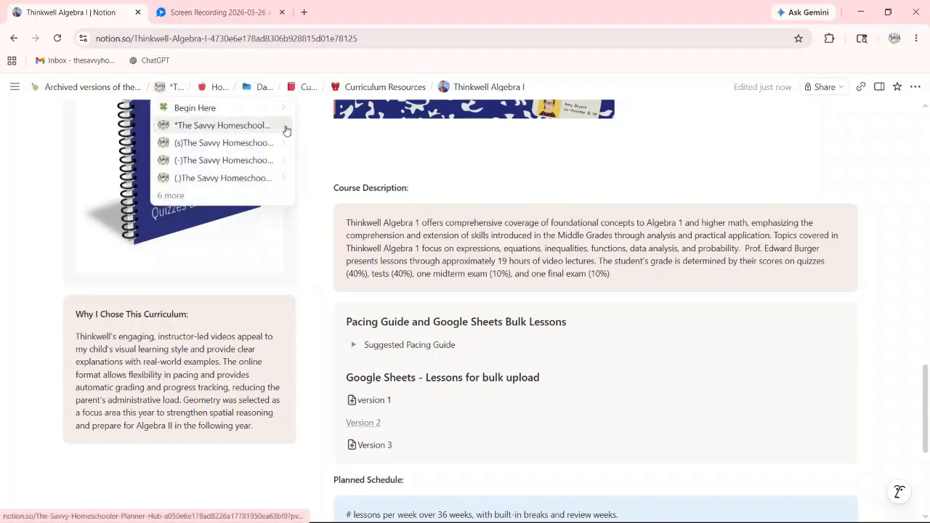
{"action": "mouse_move", "coordinate": [272, 128]}
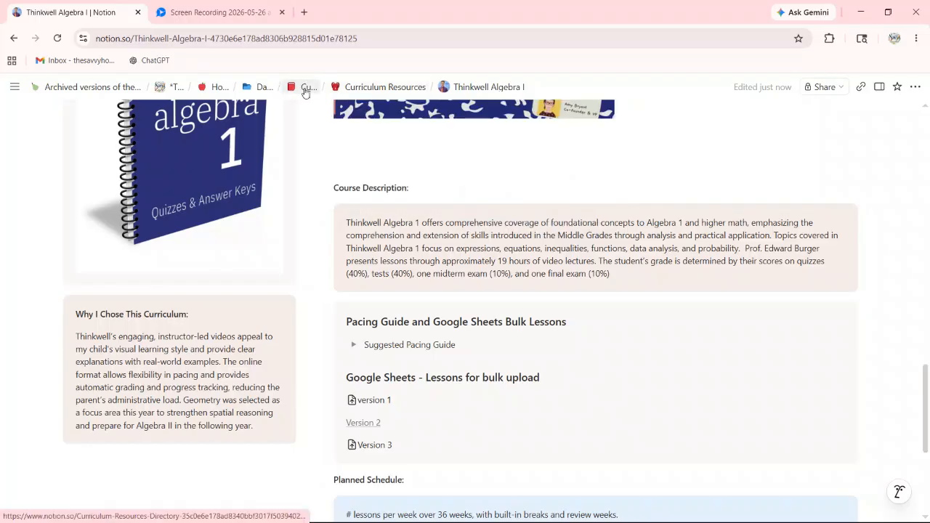
{"action": "mouse_move", "coordinate": [281, 88]}
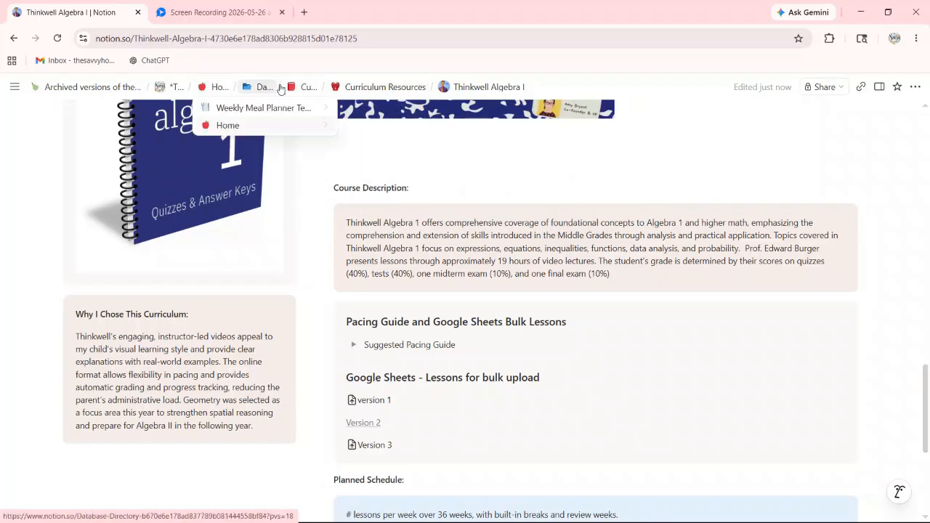
{"action": "mouse_move", "coordinate": [207, 87]}
{"action": "left_click", "coordinate": [207, 87]}
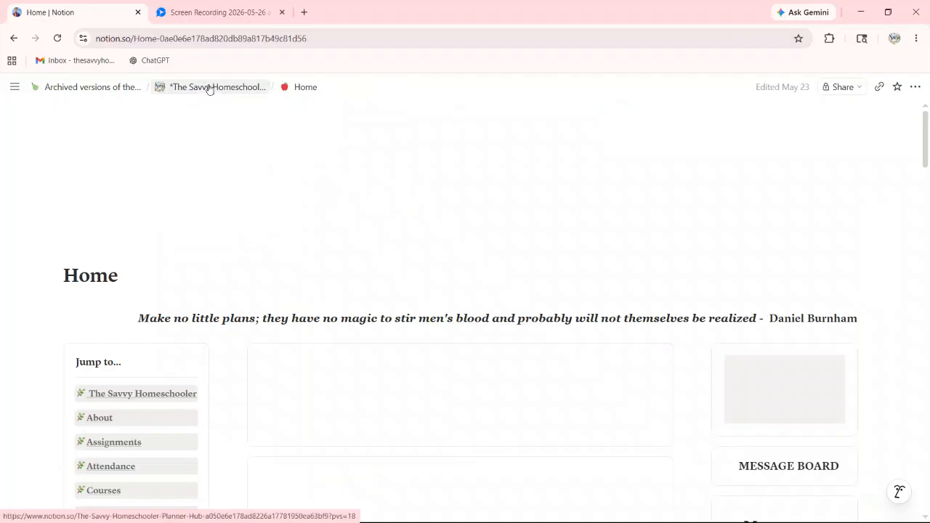
{"action": "left_click", "coordinate": [211, 88]}
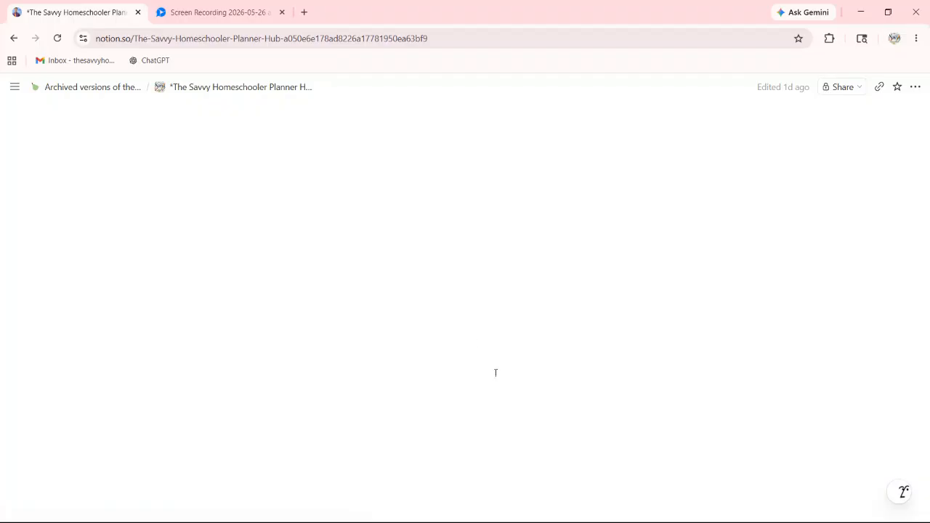
Step: Find Curriculum Resources on the planner hub page and open the Curriculum Resources Directory
{"action": "scroll", "coordinate": [498, 374], "scroll_direction": "down", "scroll_amount": 8}
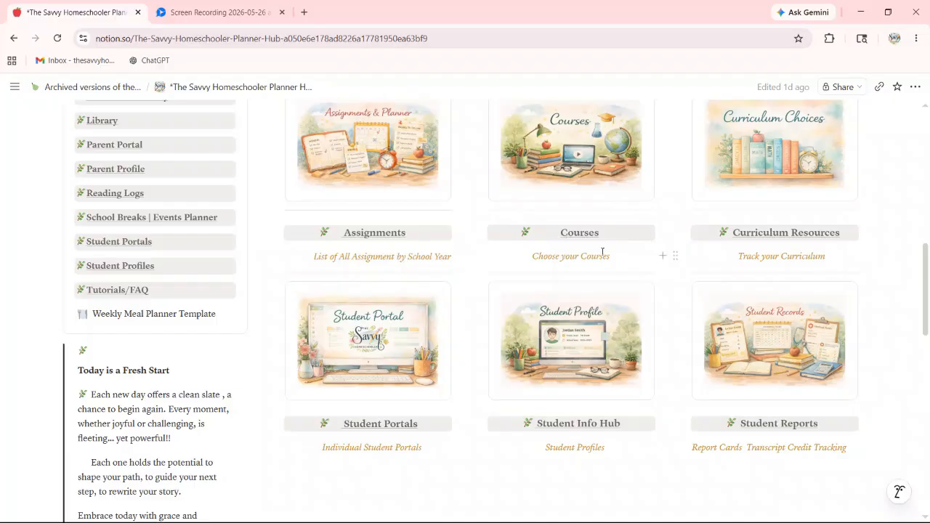
{"action": "scroll", "coordinate": [603, 251], "scroll_direction": "up", "scroll_amount": 4}
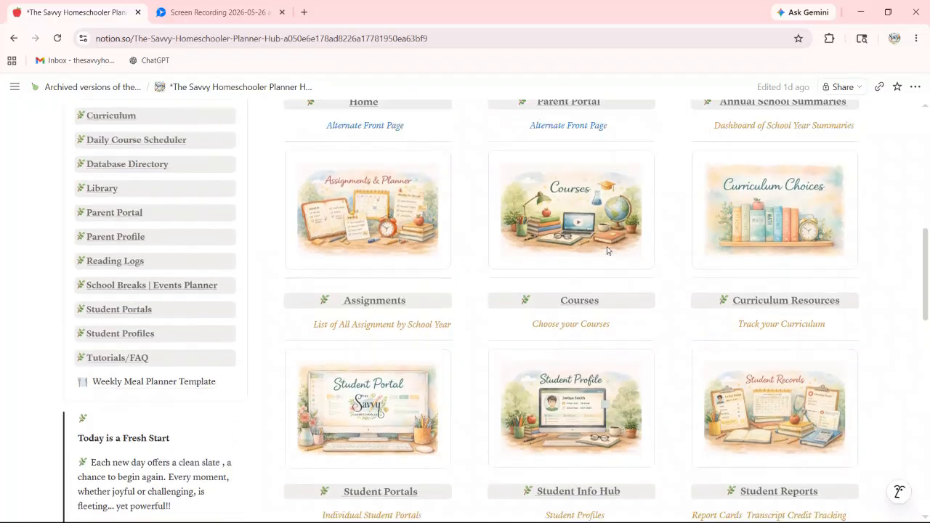
{"action": "scroll", "coordinate": [676, 372], "scroll_direction": "down", "scroll_amount": 2}
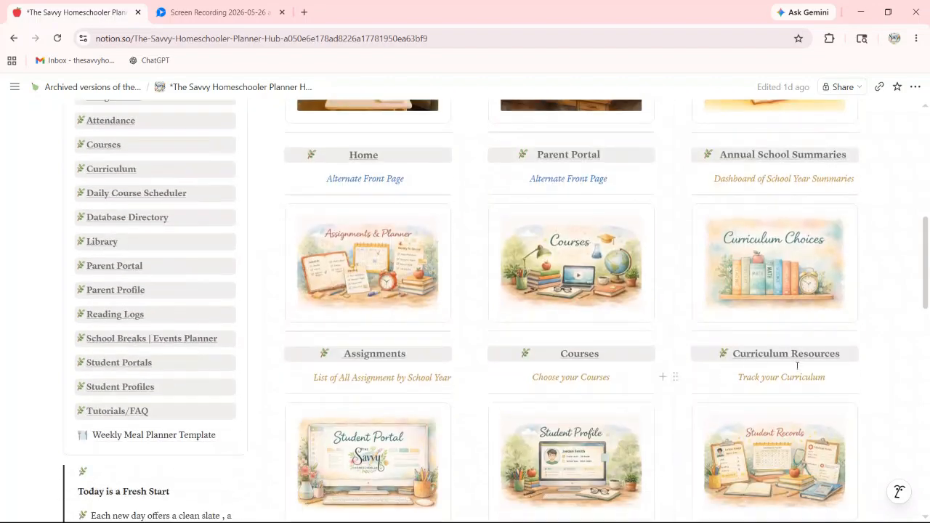
{"action": "scroll", "coordinate": [738, 337], "scroll_direction": "up", "scroll_amount": 1}
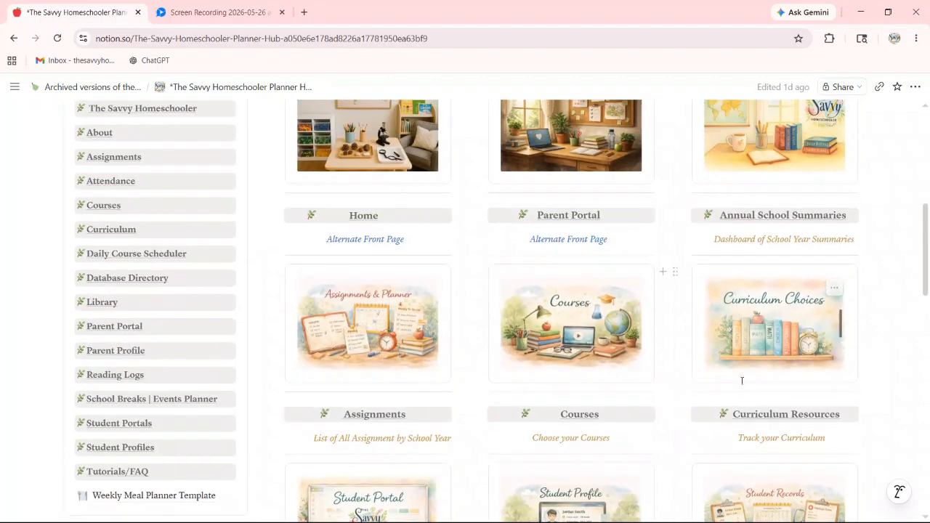
{"action": "mouse_move", "coordinate": [756, 421]}
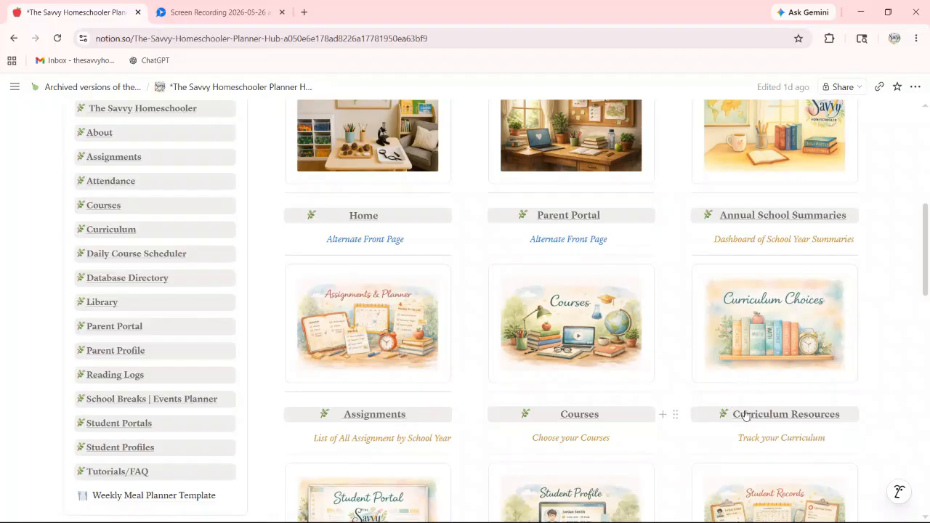
{"action": "left_click", "coordinate": [772, 415]}
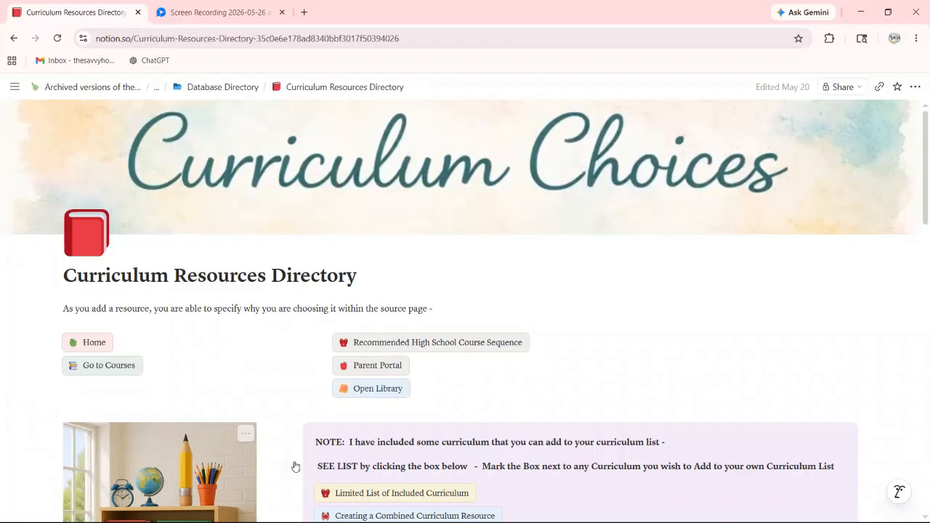
Step: Find the Curriculum Resources database in the directory and show its Select Curriculum view
{"action": "scroll", "coordinate": [309, 359], "scroll_direction": "down", "scroll_amount": 3}
{"action": "scroll", "coordinate": [309, 359], "scroll_direction": "down", "scroll_amount": 4}
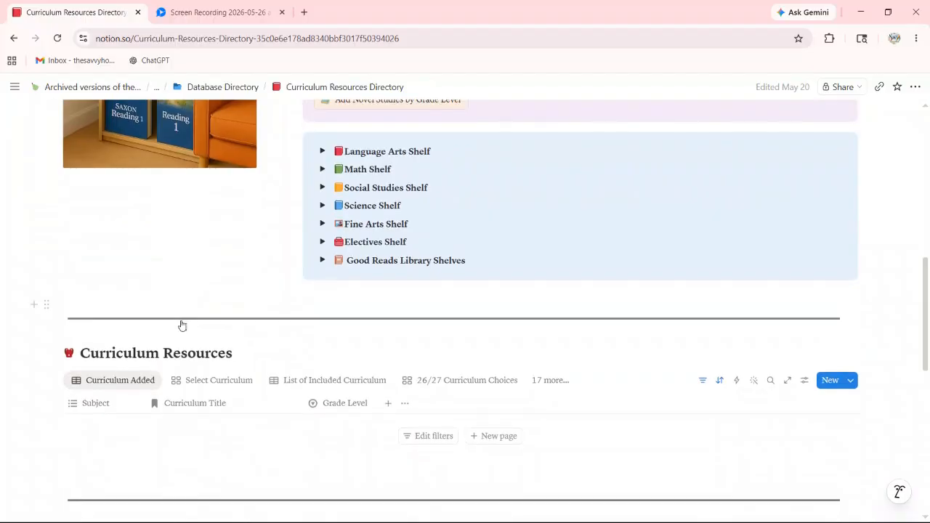
{"action": "scroll", "coordinate": [185, 326], "scroll_direction": "down", "scroll_amount": 1}
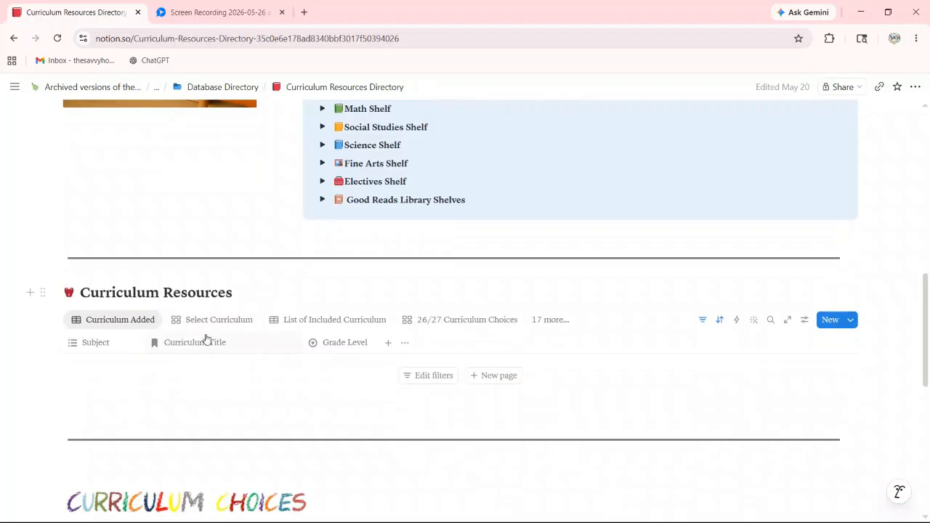
{"action": "scroll", "coordinate": [247, 302], "scroll_direction": "down", "scroll_amount": 1}
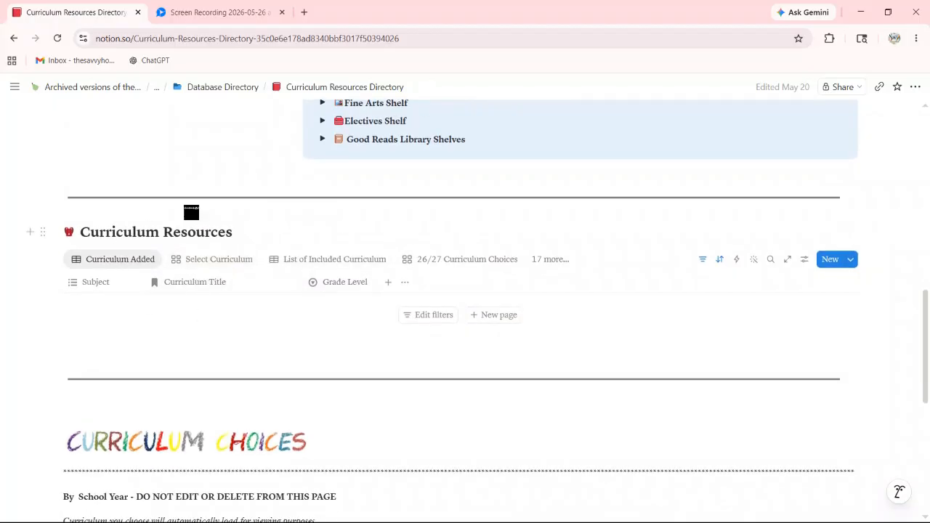
{"action": "scroll", "coordinate": [192, 210], "scroll_direction": "up", "scroll_amount": 2}
{"action": "scroll", "coordinate": [234, 284], "scroll_direction": "down", "scroll_amount": 2}
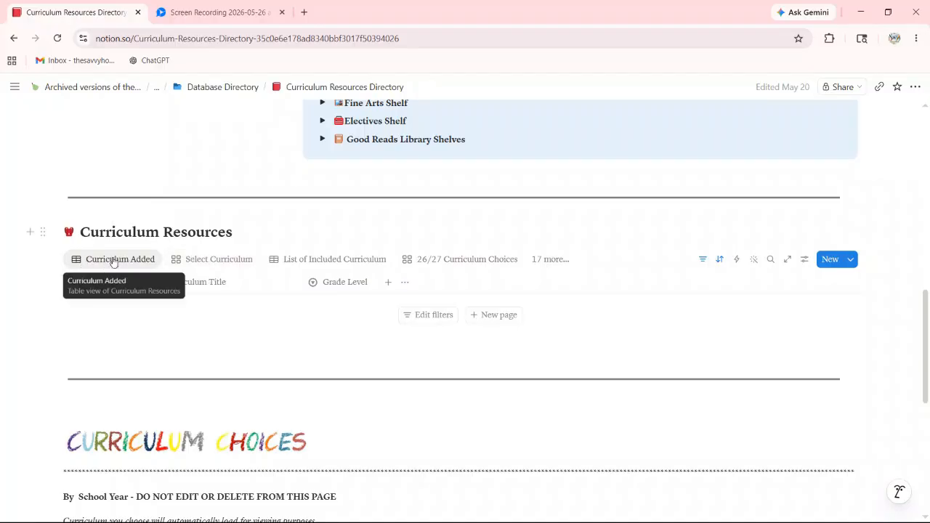
{"action": "left_click", "coordinate": [207, 261]}
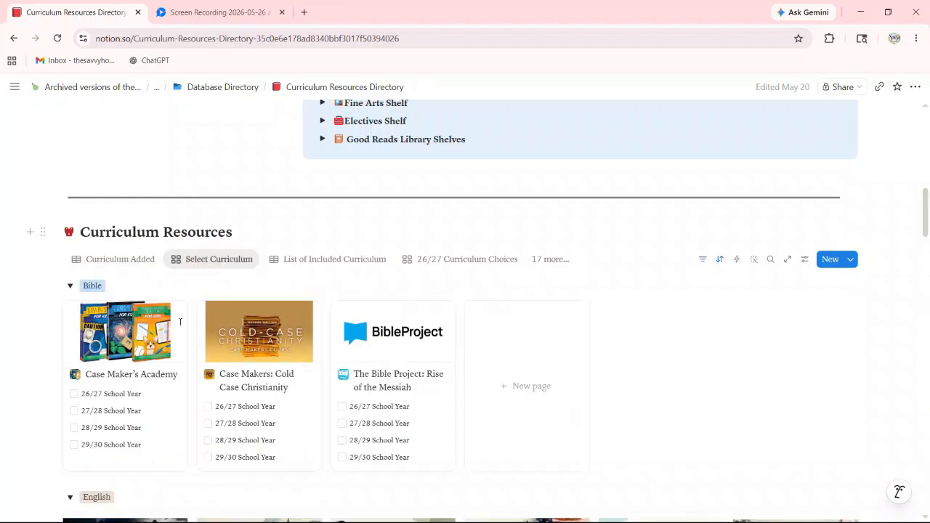
Step: Clear and restore the 26/27 School Year mark on CommonLit 360 - 10 in the English group
{"action": "scroll", "coordinate": [264, 357], "scroll_direction": "down", "scroll_amount": 2}
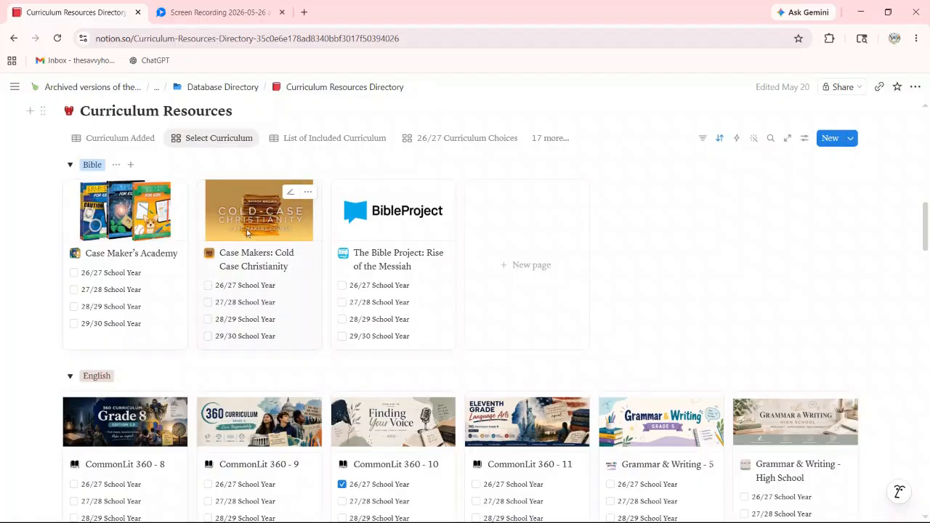
{"action": "scroll", "coordinate": [147, 267], "scroll_direction": "down", "scroll_amount": 2}
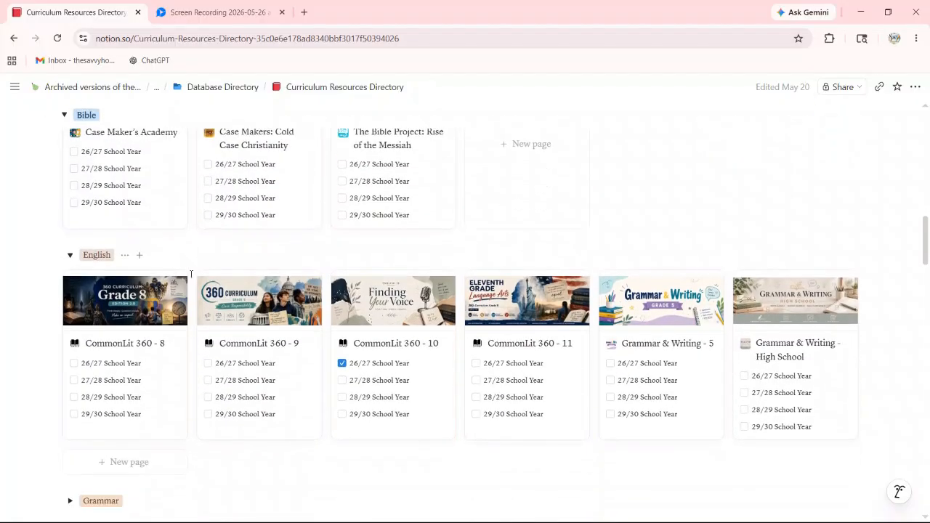
{"action": "scroll", "coordinate": [192, 273], "scroll_direction": "down", "scroll_amount": 1}
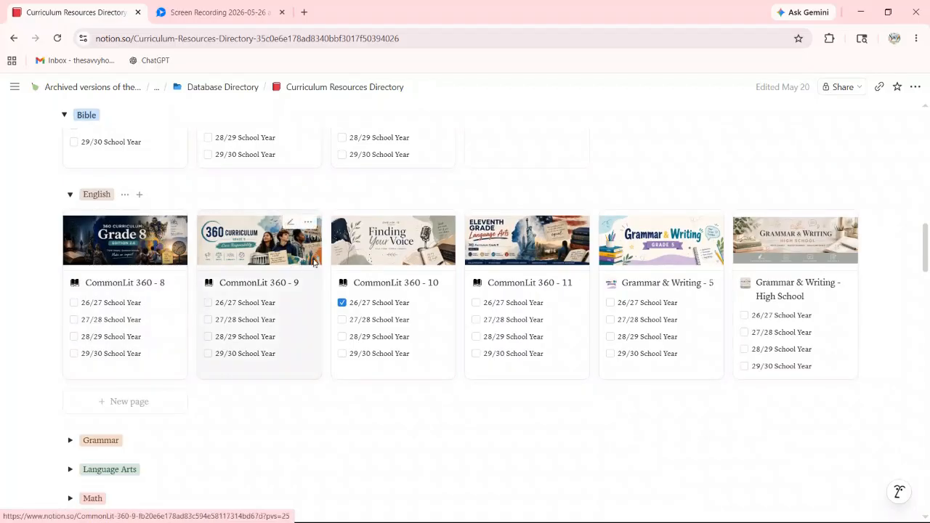
{"action": "left_click", "coordinate": [343, 302]}
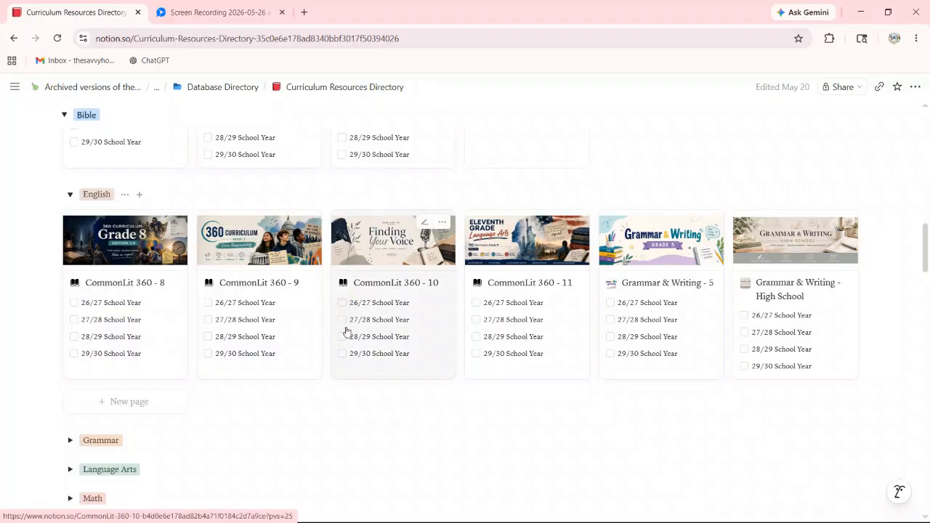
{"action": "left_click", "coordinate": [343, 304]}
Step: Expand the Grammar group and mark Grammar & Writing - High School for the 26/27 School Year
{"action": "scroll", "coordinate": [385, 295], "scroll_direction": "down", "scroll_amount": 3}
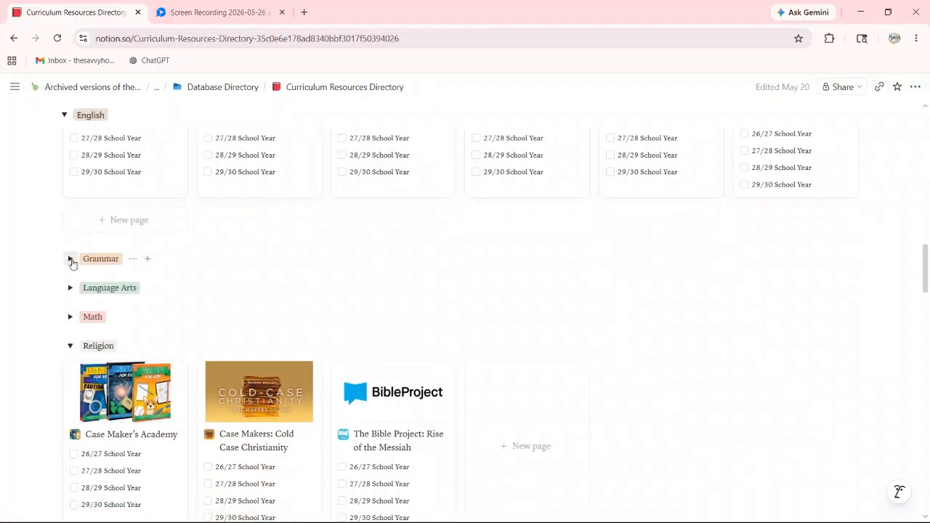
{"action": "left_click", "coordinate": [71, 260]}
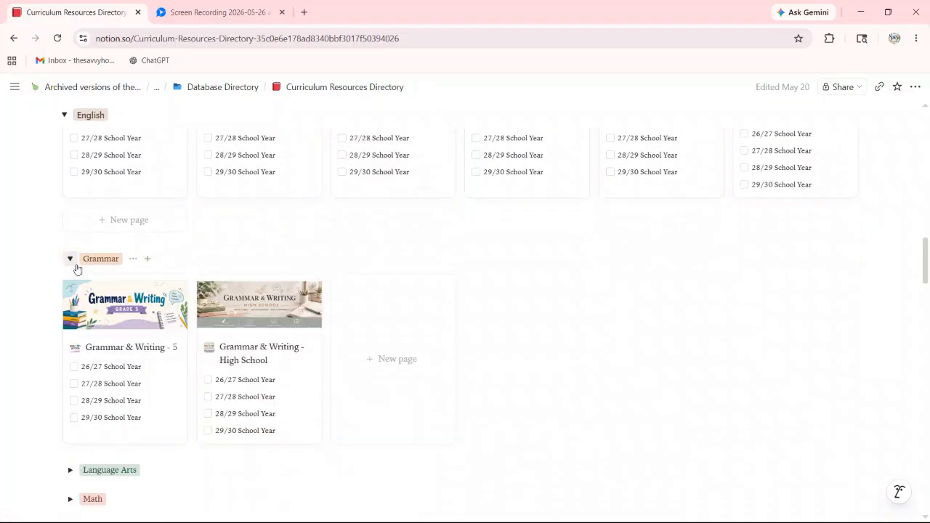
{"action": "left_click", "coordinate": [207, 380]}
Step: Expand the Language Arts group and toggle CommonLit 360 - 10's 26/27 School Year mark off and back on
{"action": "scroll", "coordinate": [71, 327], "scroll_direction": "down", "scroll_amount": 1}
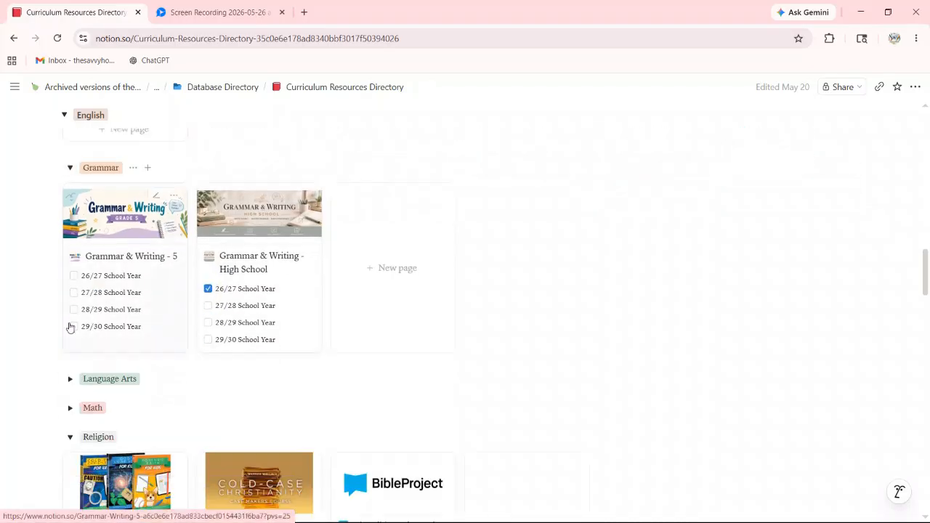
{"action": "left_click", "coordinate": [70, 349]}
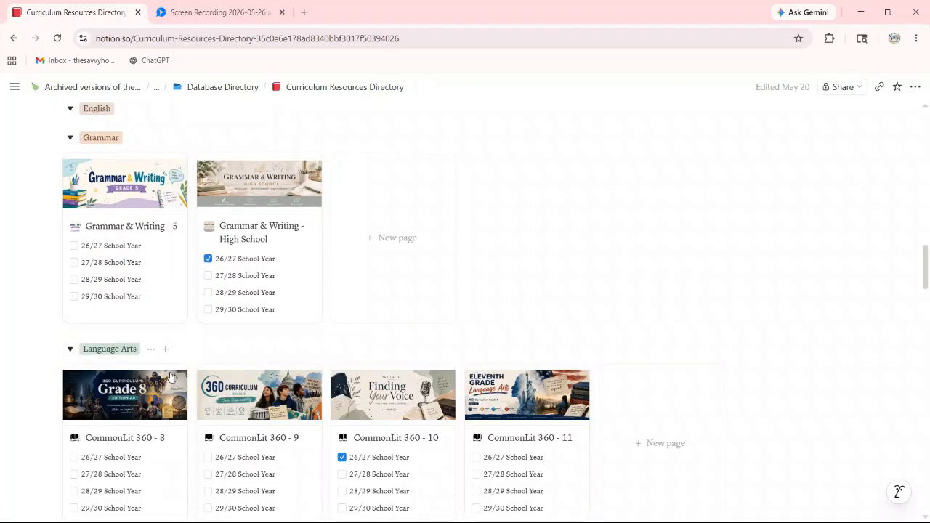
{"action": "scroll", "coordinate": [353, 381], "scroll_direction": "down", "scroll_amount": 2}
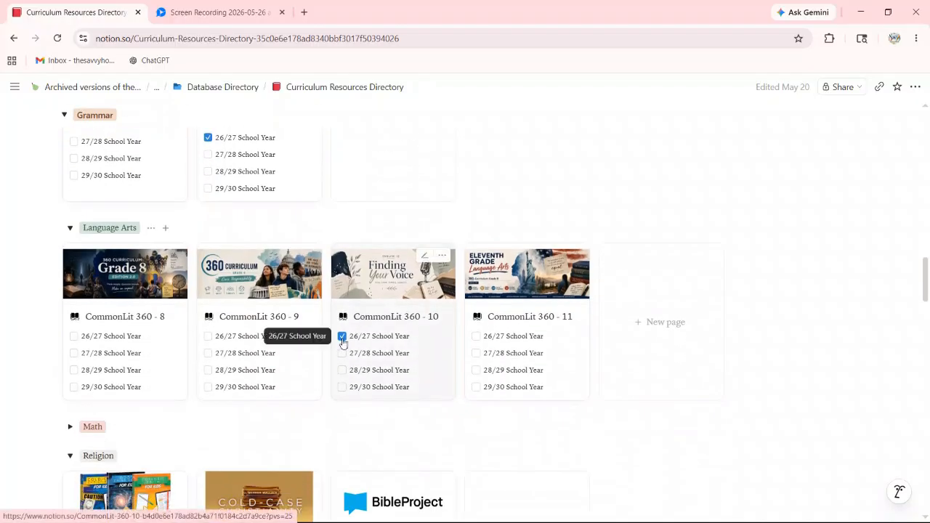
{"action": "left_click", "coordinate": [343, 339]}
{"action": "left_click", "coordinate": [343, 338]}
{"action": "scroll", "coordinate": [343, 334], "scroll_direction": "down", "scroll_amount": 1}
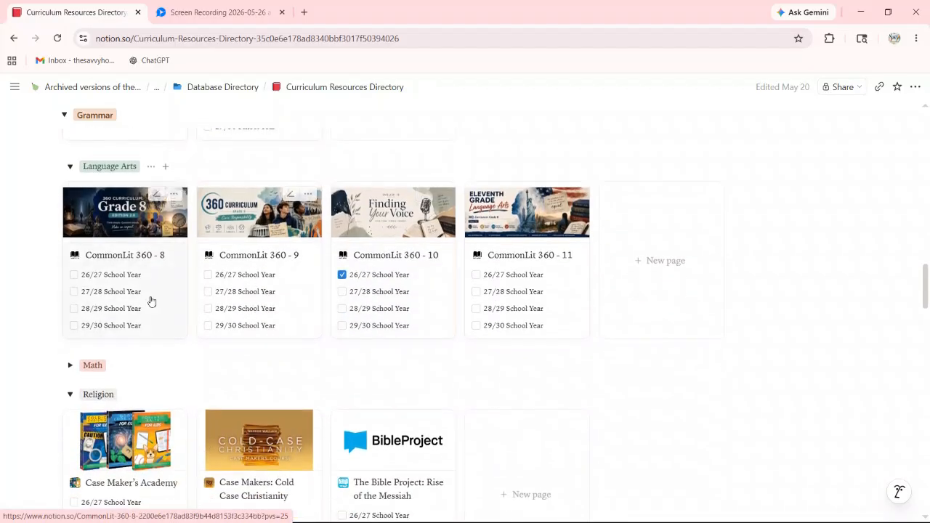
Step: Expand the Math group, keep Thinkwell Algebra I marked for the 26/27 School Year and unmark Thinkwell Algebra II
{"action": "scroll", "coordinate": [151, 301], "scroll_direction": "down", "scroll_amount": 2}
{"action": "left_click", "coordinate": [70, 245]}
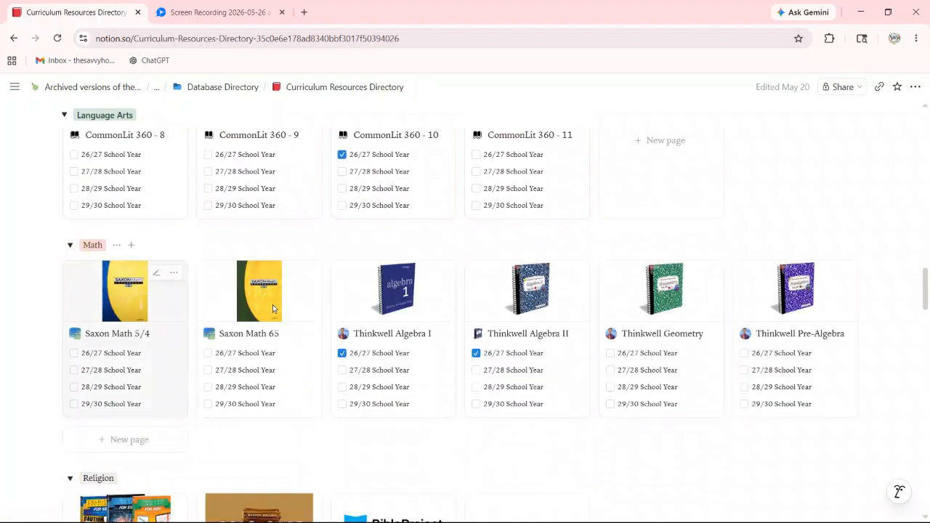
{"action": "left_click", "coordinate": [340, 355]}
{"action": "left_click", "coordinate": [339, 355]}
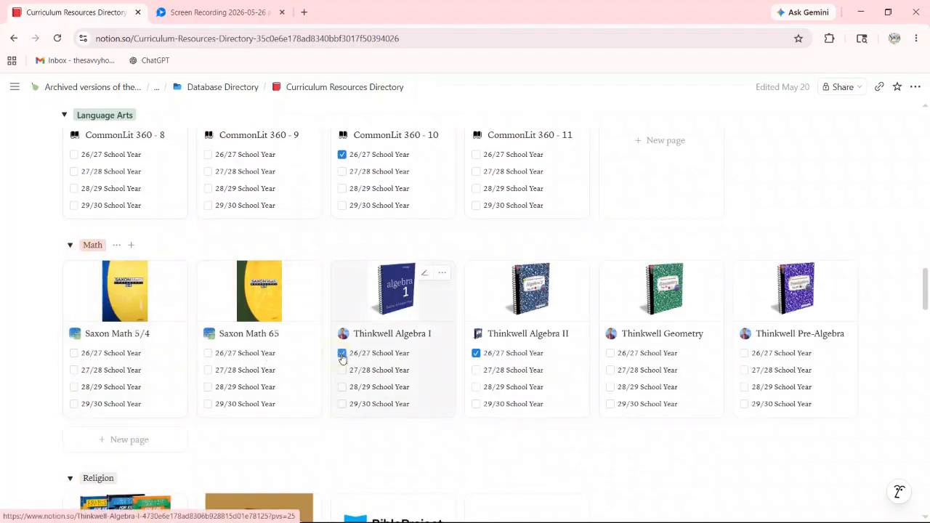
{"action": "left_click", "coordinate": [477, 355]}
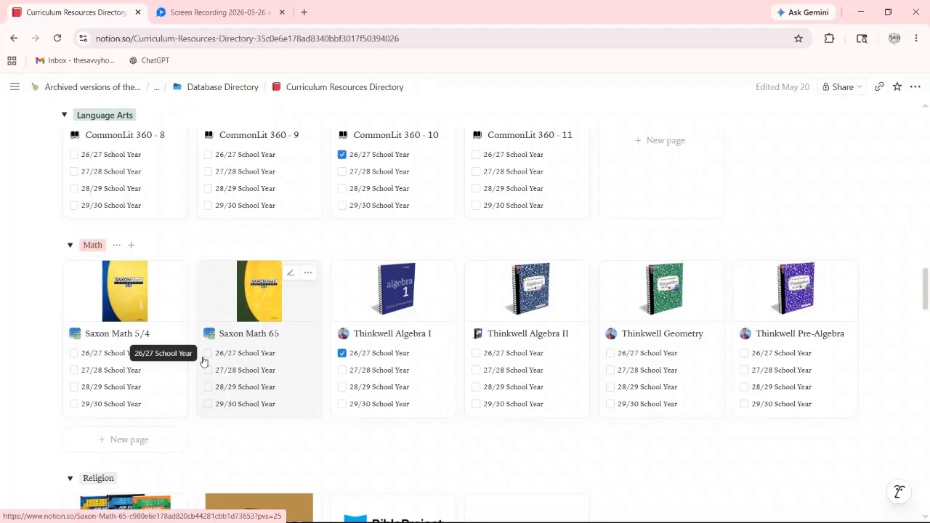
Step: Mark Khan Academy - High School Chemistry and Khan Academy - U.S. History II for the 26/27 School Year
{"action": "scroll", "coordinate": [457, 303], "scroll_direction": "down", "scroll_amount": 5}
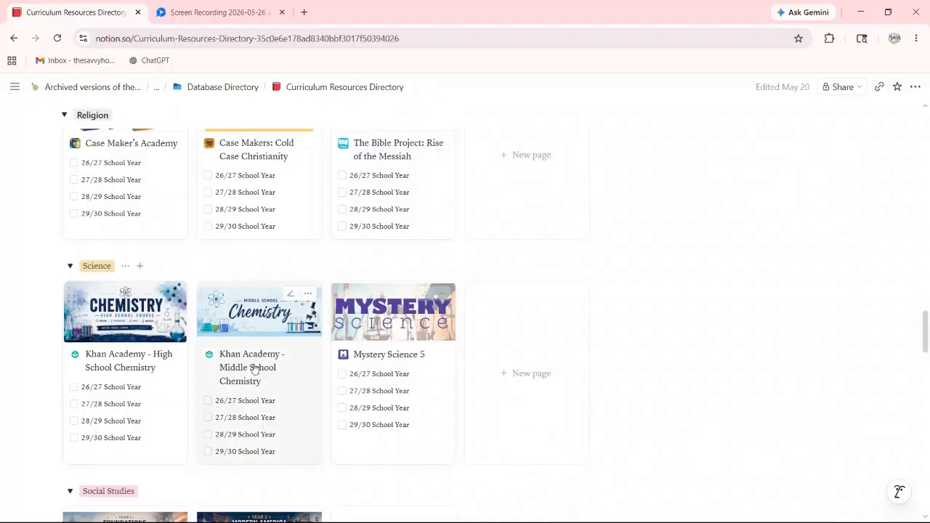
{"action": "left_click", "coordinate": [74, 386]}
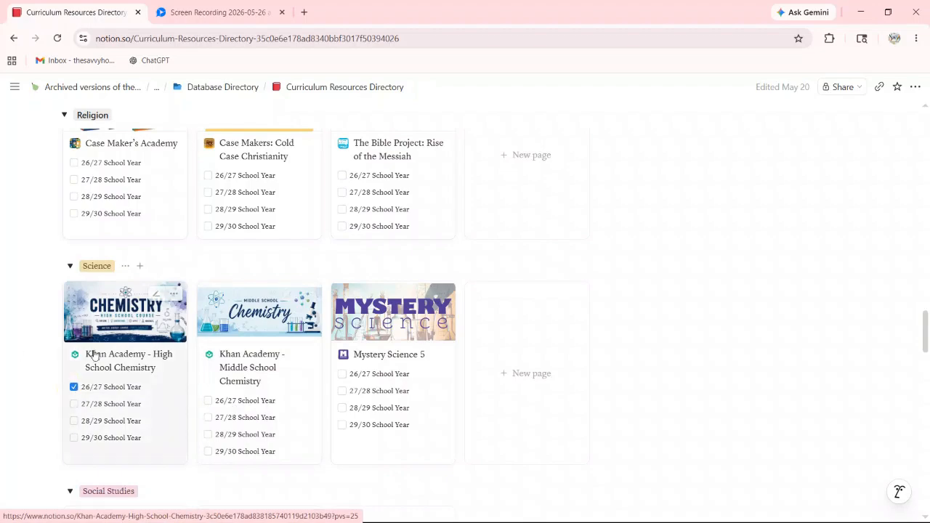
{"action": "scroll", "coordinate": [109, 312], "scroll_direction": "down", "scroll_amount": 4}
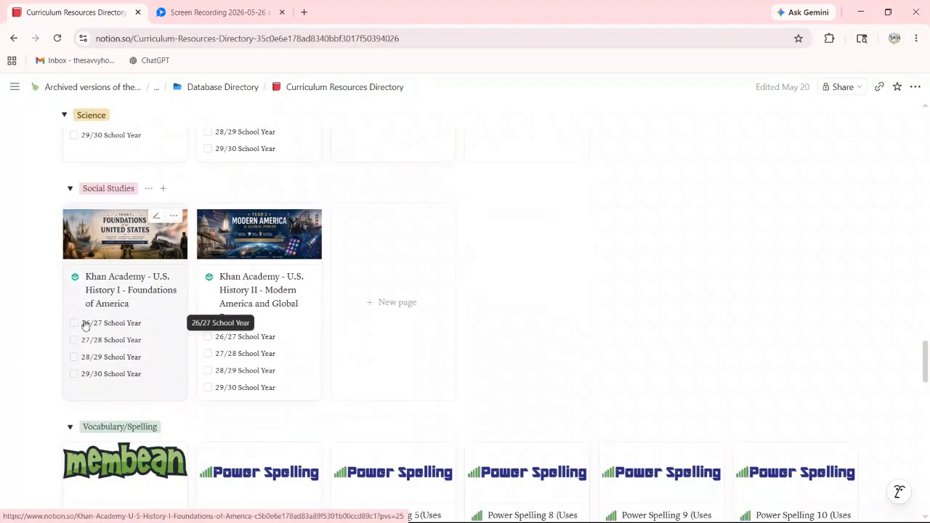
{"action": "left_click", "coordinate": [208, 336]}
Step: Mark Power Spelling 10 and Wordly Wise i3000 10 in the Vocabulary/Spelling group for the 26/27 School Year
{"action": "scroll", "coordinate": [207, 342], "scroll_direction": "down", "scroll_amount": 3}
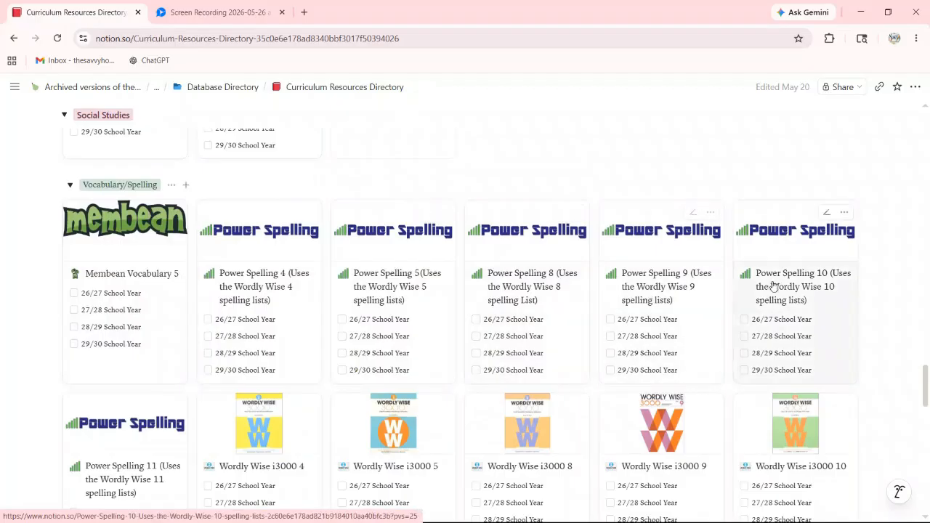
{"action": "left_click", "coordinate": [745, 319]}
{"action": "scroll", "coordinate": [749, 393], "scroll_direction": "down", "scroll_amount": 1}
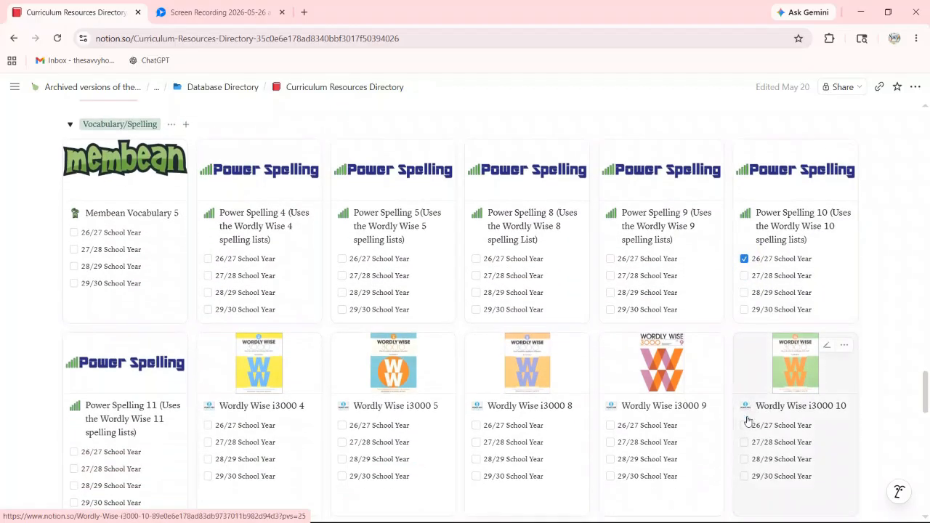
{"action": "left_click", "coordinate": [744, 426]}
Step: Mark Rosetta Stone - Middle School Spanish in the World Languages group for the 26/27 School Year
{"action": "scroll", "coordinate": [548, 402], "scroll_direction": "down", "scroll_amount": 2}
{"action": "scroll", "coordinate": [548, 402], "scroll_direction": "down", "scroll_amount": 5}
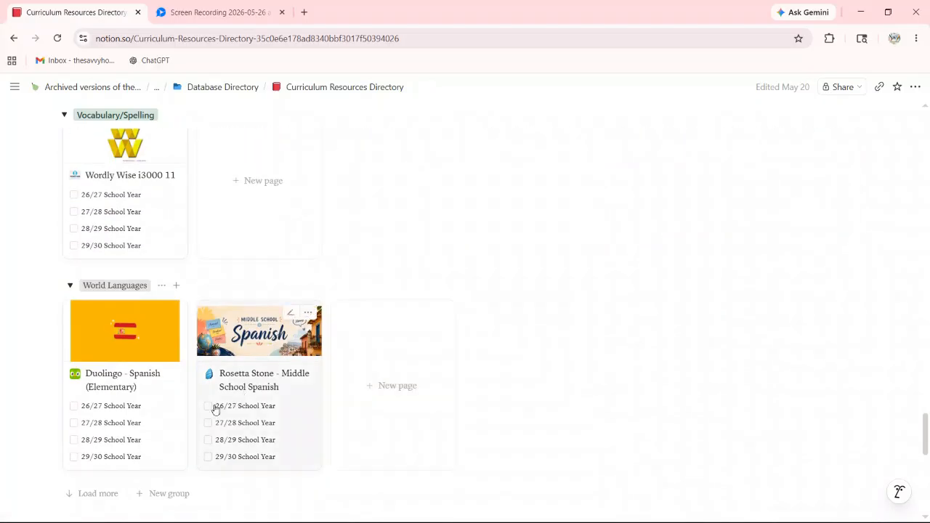
{"action": "left_click", "coordinate": [208, 407]}
Step: Expand the 2026-2027 section under Curriculum Choices and review the curriculum selected for that school year
{"action": "scroll", "coordinate": [395, 359], "scroll_direction": "down", "scroll_amount": 2}
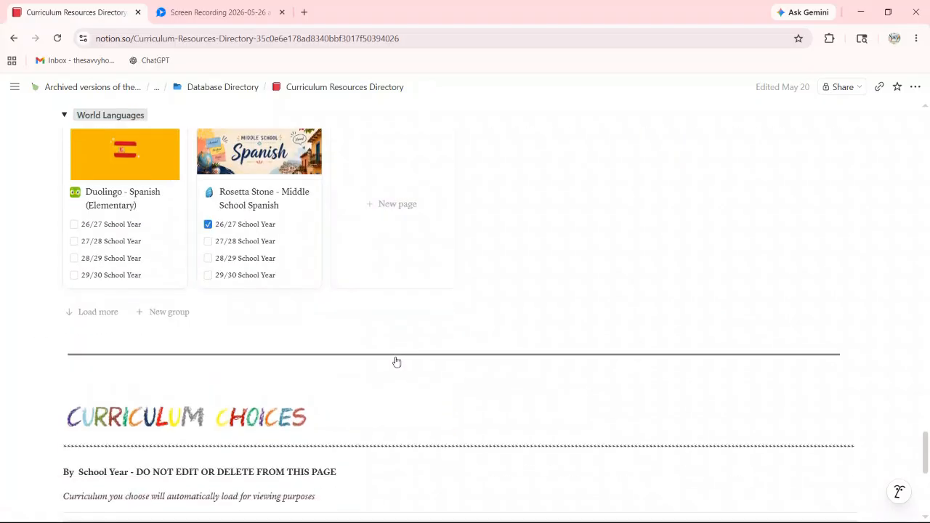
{"action": "scroll", "coordinate": [396, 350], "scroll_direction": "down", "scroll_amount": 4}
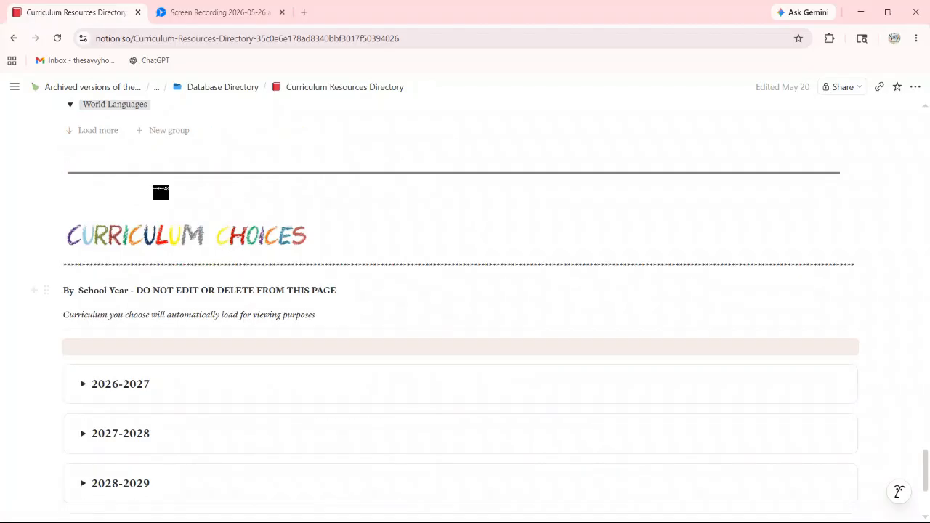
{"action": "scroll", "coordinate": [161, 193], "scroll_direction": "down", "scroll_amount": 3}
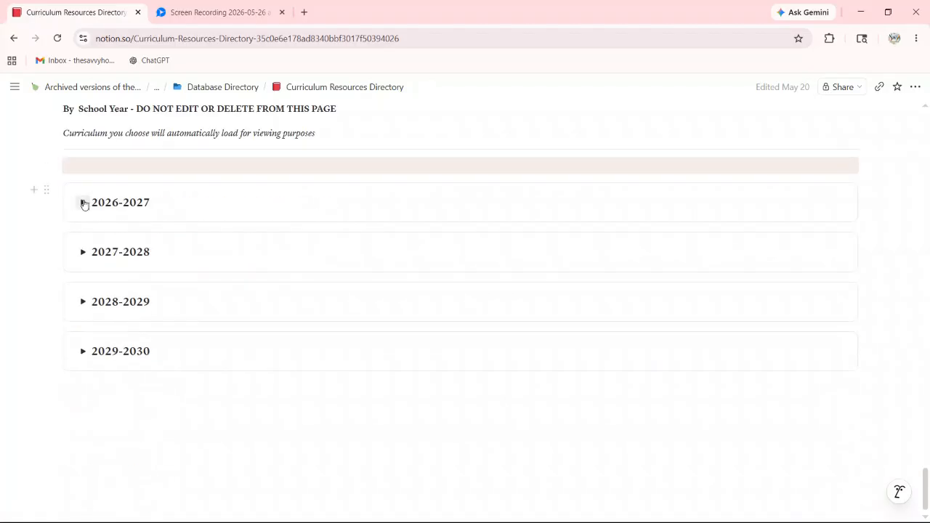
{"action": "left_click", "coordinate": [83, 203]}
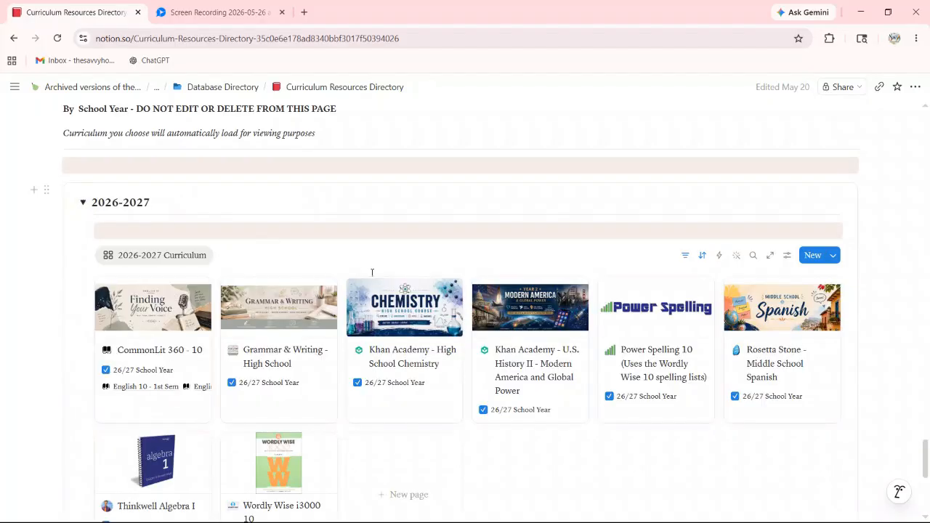
{"action": "scroll", "coordinate": [407, 357], "scroll_direction": "down", "scroll_amount": 2}
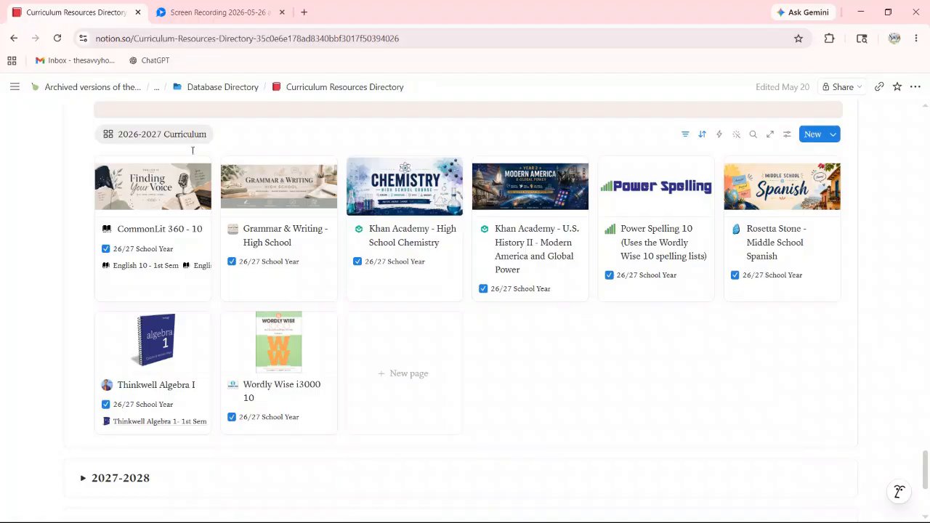
{"action": "mouse_move", "coordinate": [208, 88]}
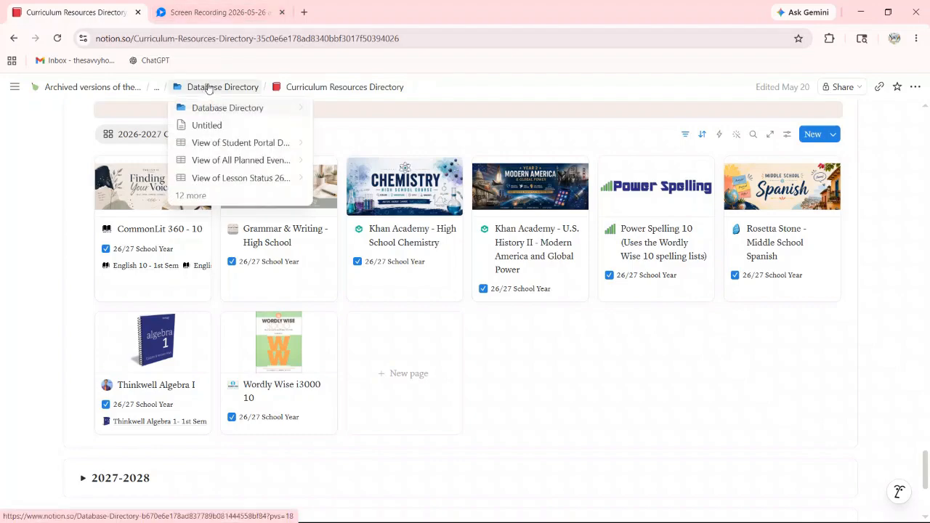